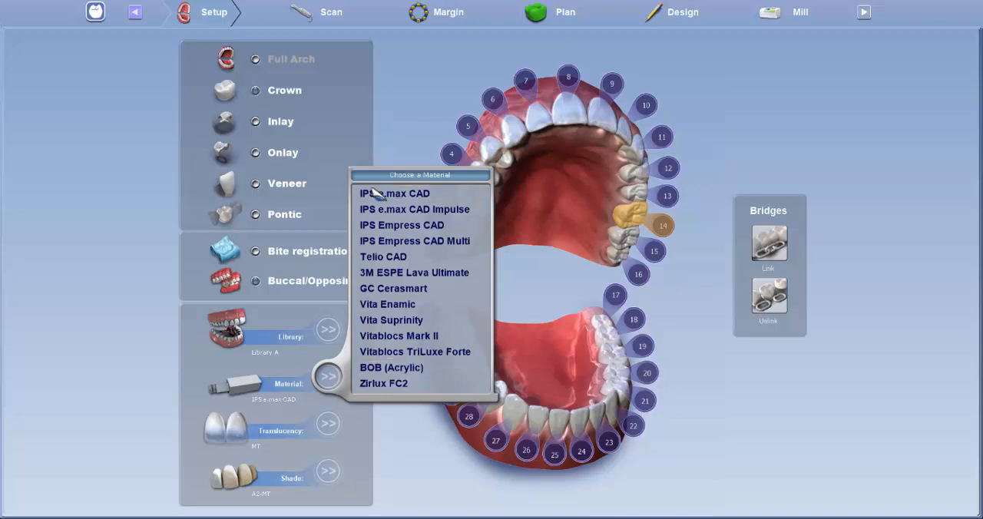
Step: Set the translucency of the tooth 14 crown to MT and look through the available IPS e.max CAD shades
left_click(148, 394)
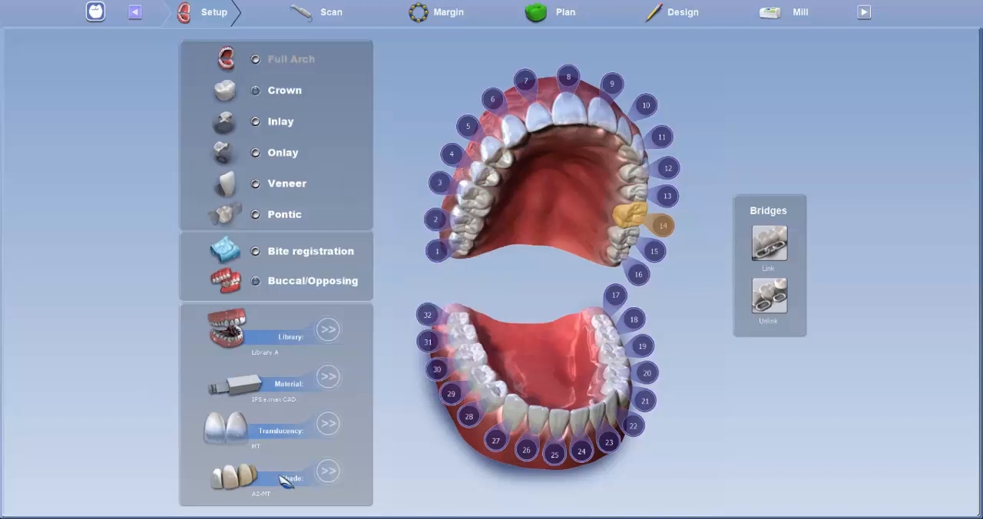
left_click(328, 423)
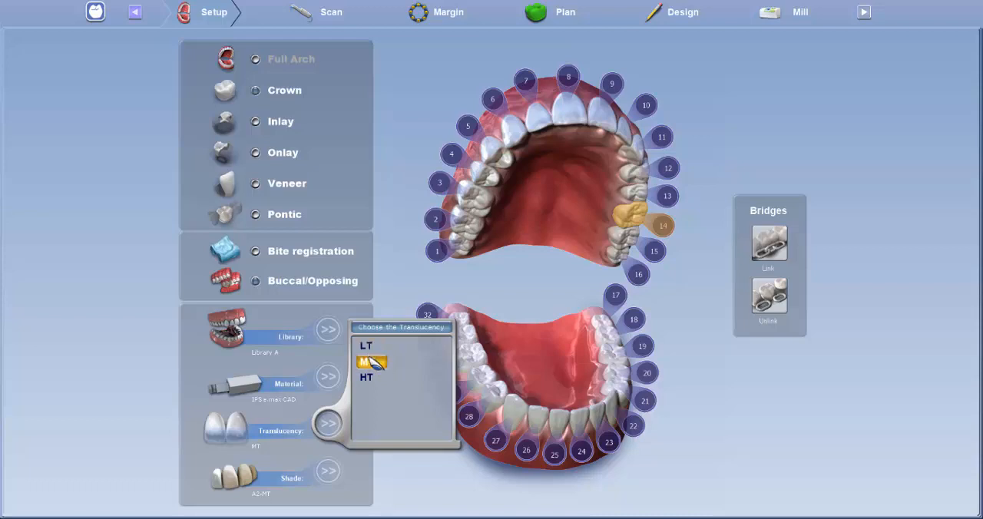
left_click(373, 363)
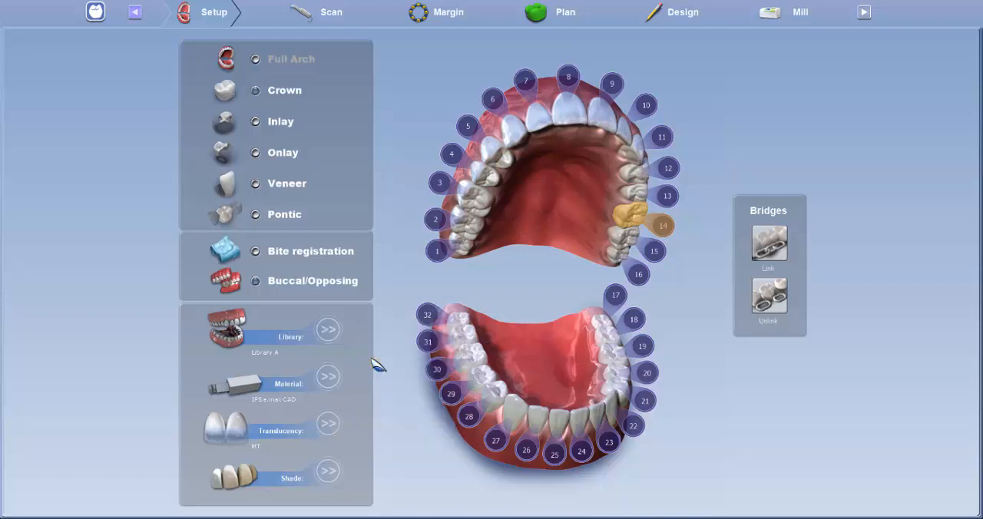
left_click(328, 469)
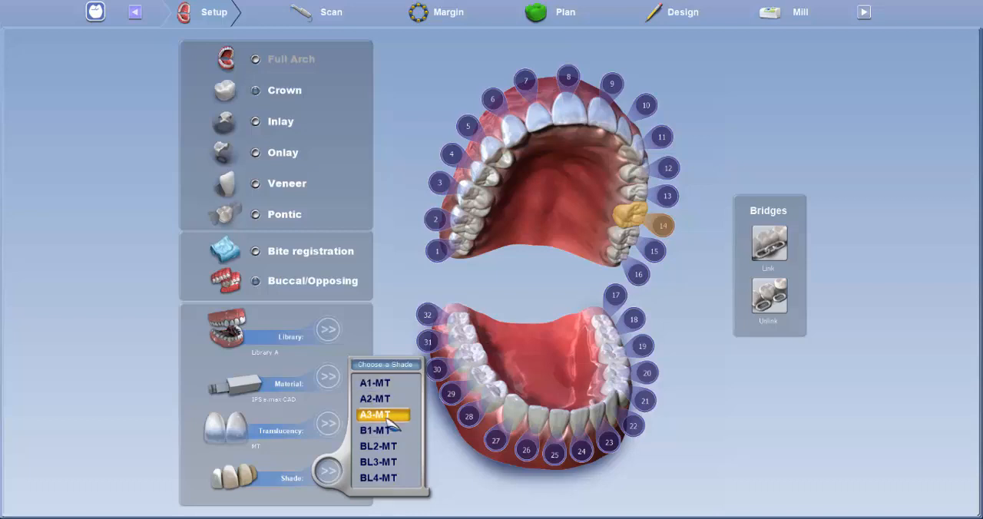
left_click(396, 261)
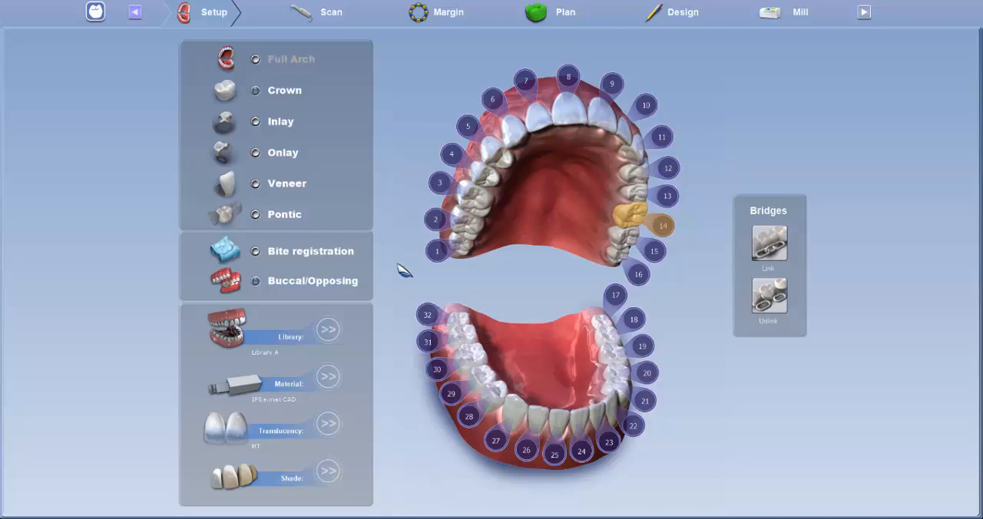
Step: Go to the Scan stage and examine the upper model in ICE mode from the occlusal and buccal sides
left_click(330, 13)
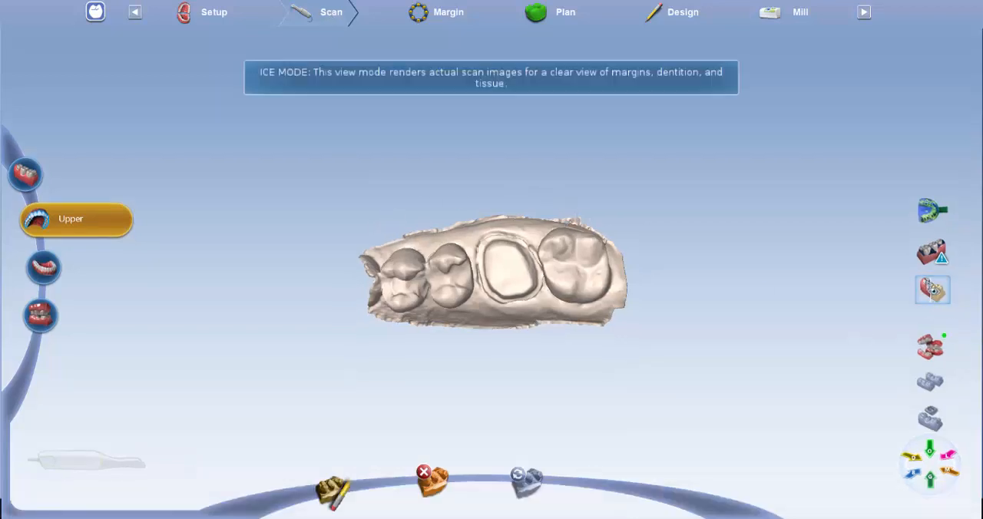
left_click(932, 291)
scroll(644, 266, "up", 5)
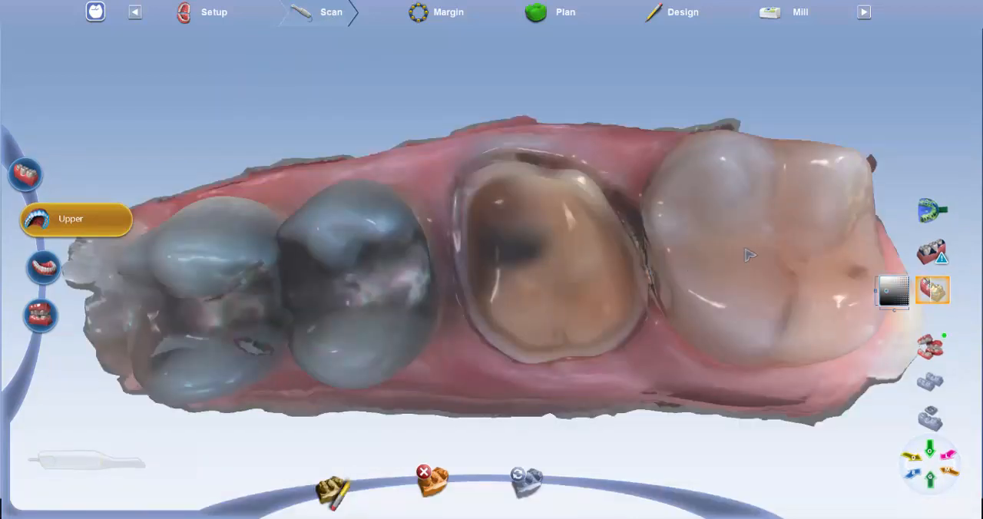
middle_click_drag(746, 250, 869, 307)
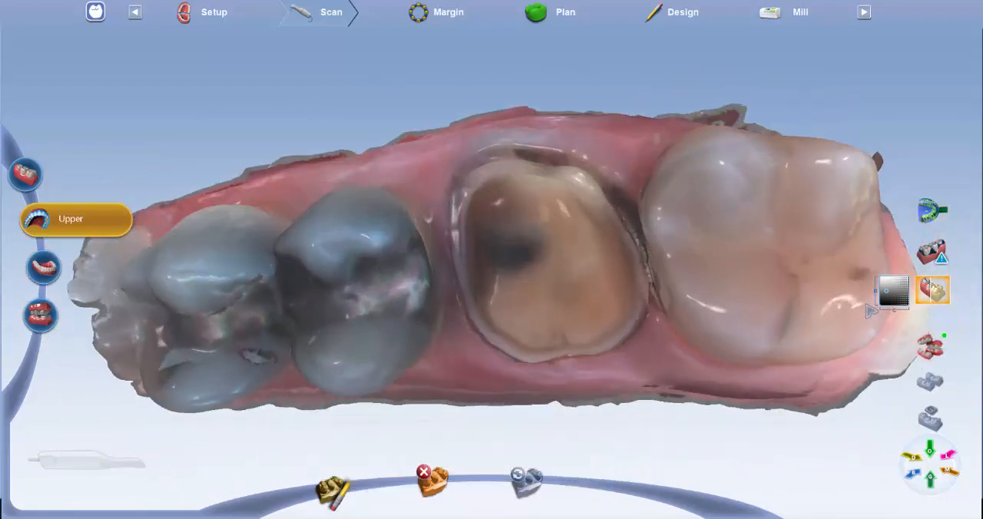
middle_click_drag(808, 256, 820, 308)
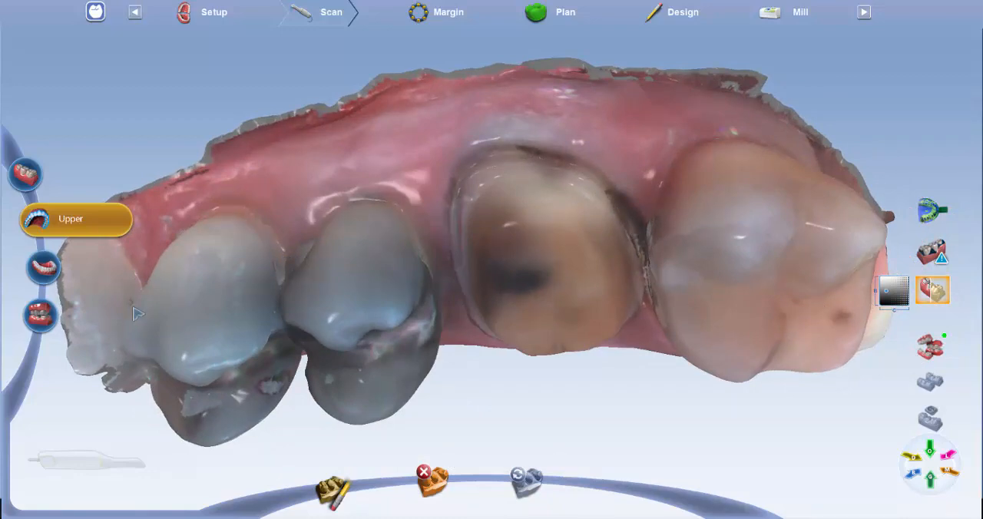
Step: Reset the bite alignment and match the buccal scan with the upper and opposing models, checking the occlusal contacts
left_click(42, 315)
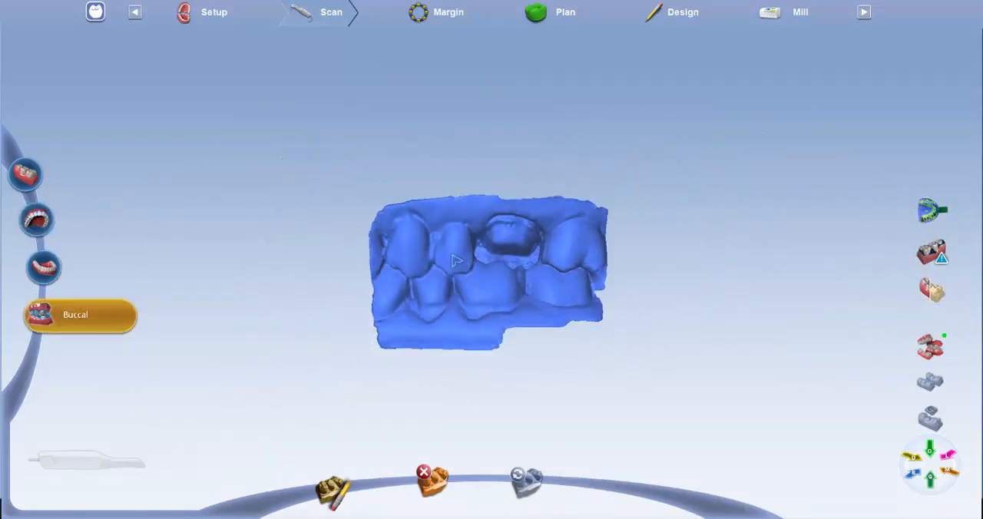
left_click(931, 348)
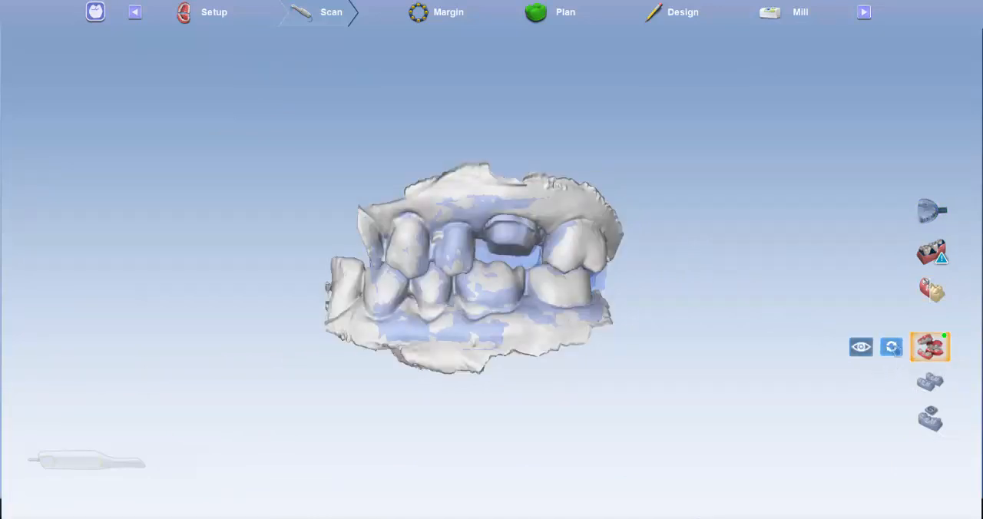
left_click(891, 348)
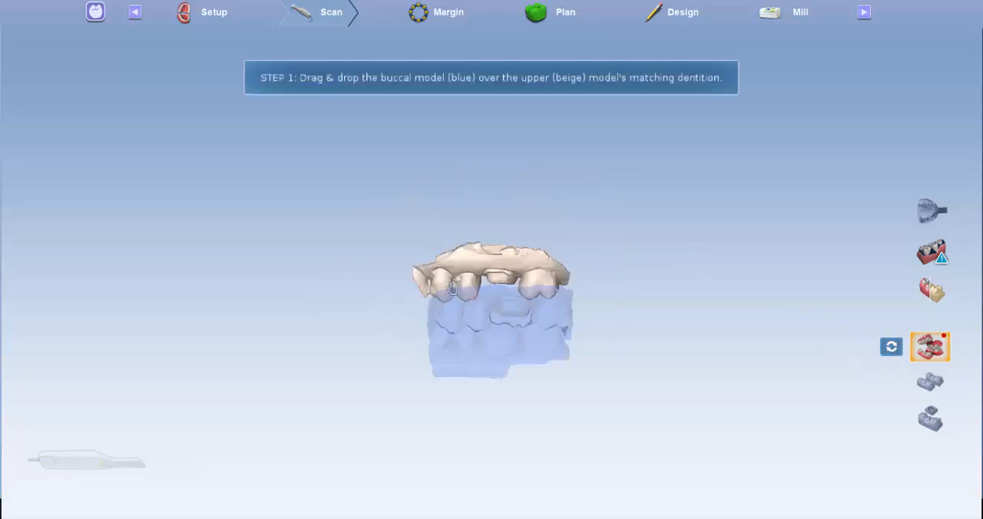
left_click_drag(541, 342, 516, 285)
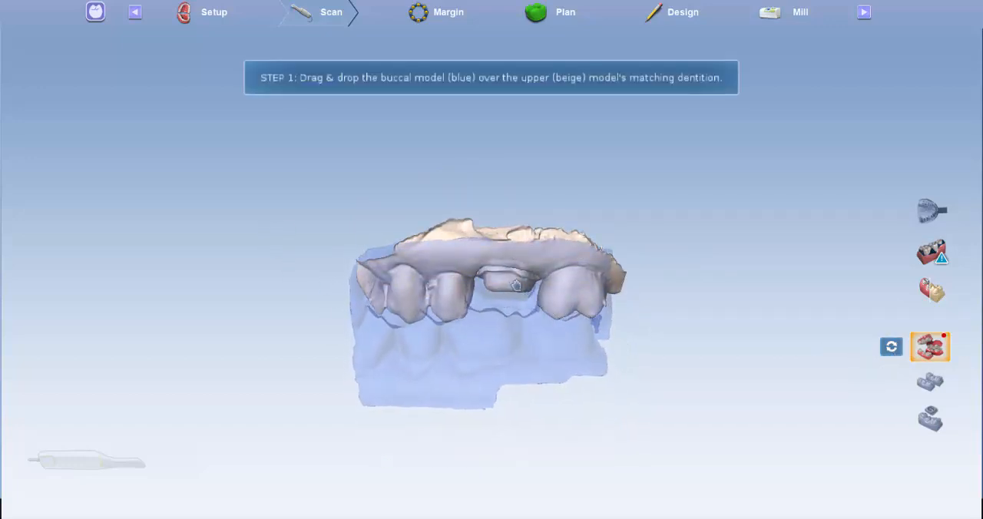
left_click_drag(566, 433, 535, 387)
left_click_drag(674, 330, 617, 346)
scroll(628, 347, "up", 3)
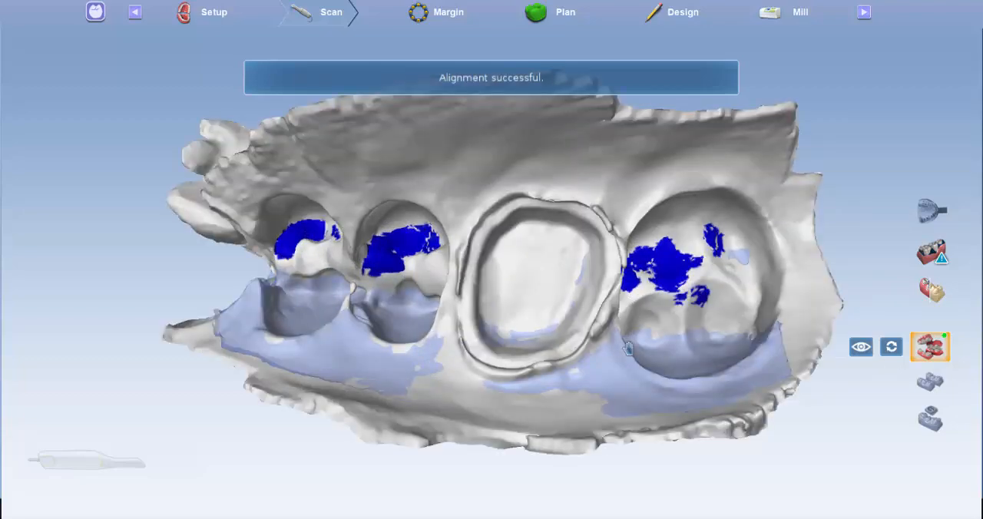
left_click_drag(754, 287, 779, 239)
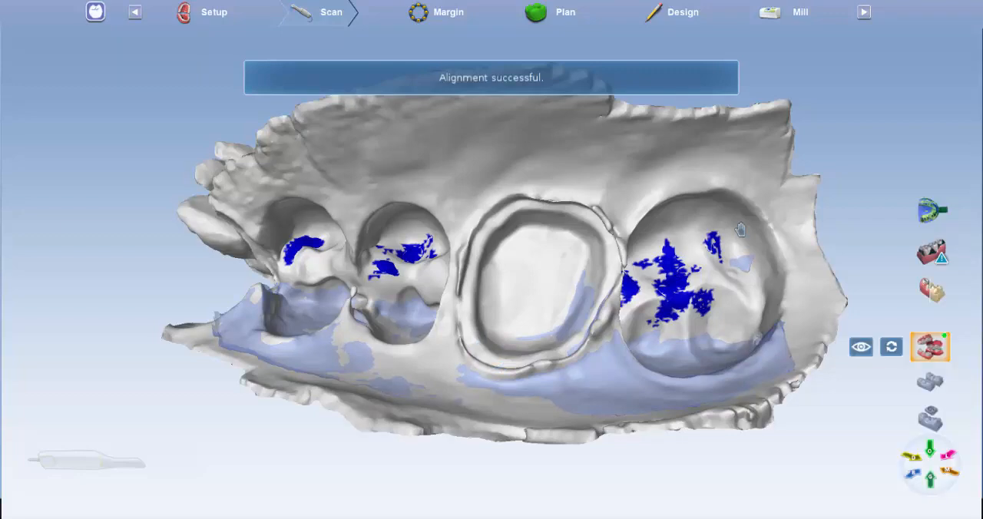
Step: Realign the green opposing model with the matching dentition of the buccal scan and check the bite from several sides
left_click_drag(658, 374, 611, 208)
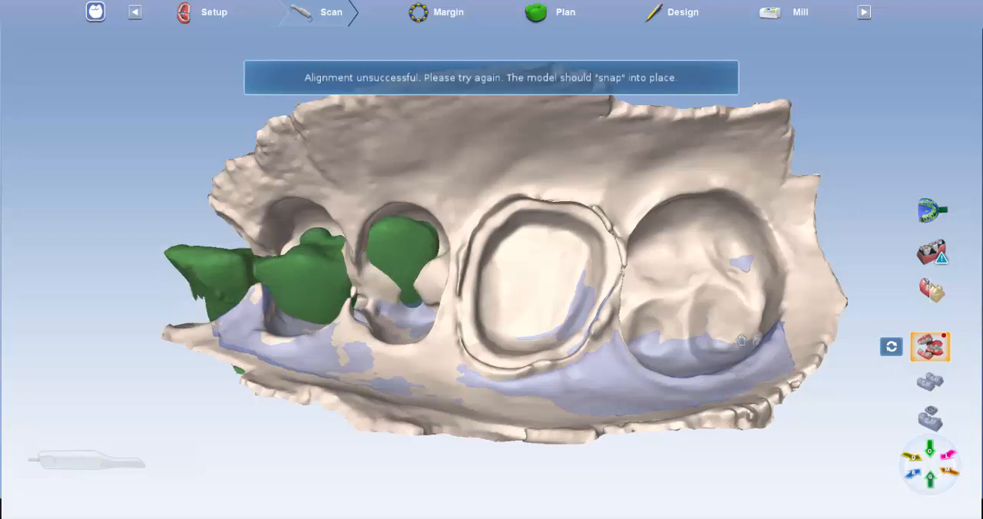
right_click_drag(897, 124, 884, 305)
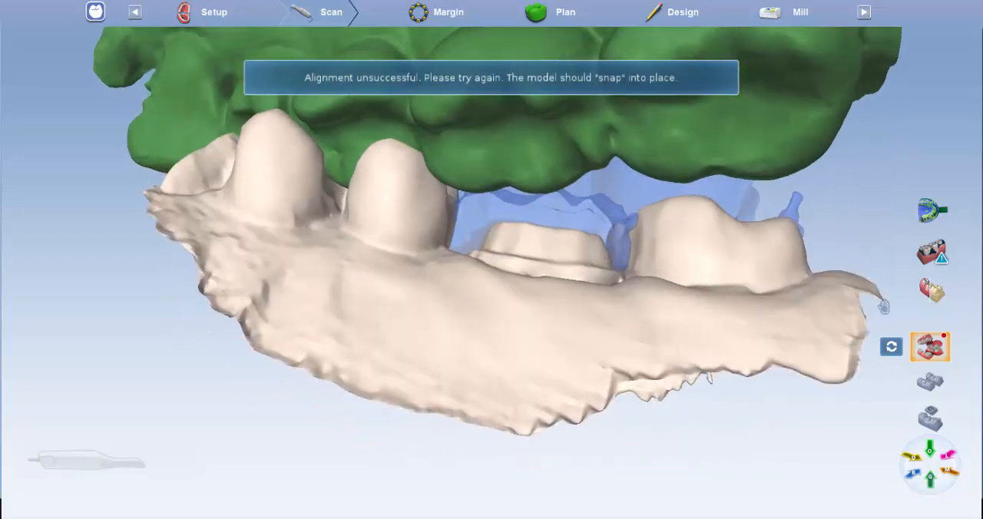
right_click_drag(860, 205, 866, 230)
scroll(868, 230, "down", 5)
scroll(584, 235, "up", 3)
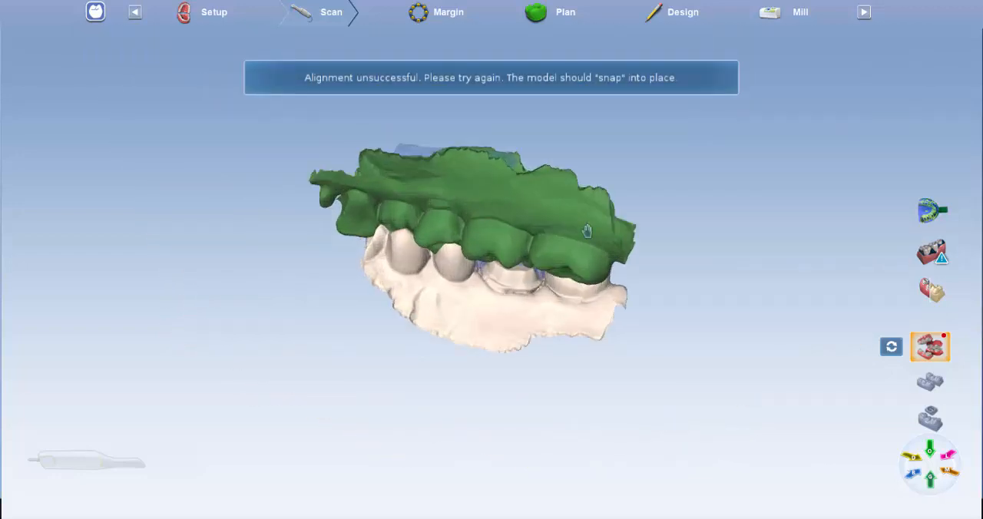
left_click_drag(520, 221, 540, 174)
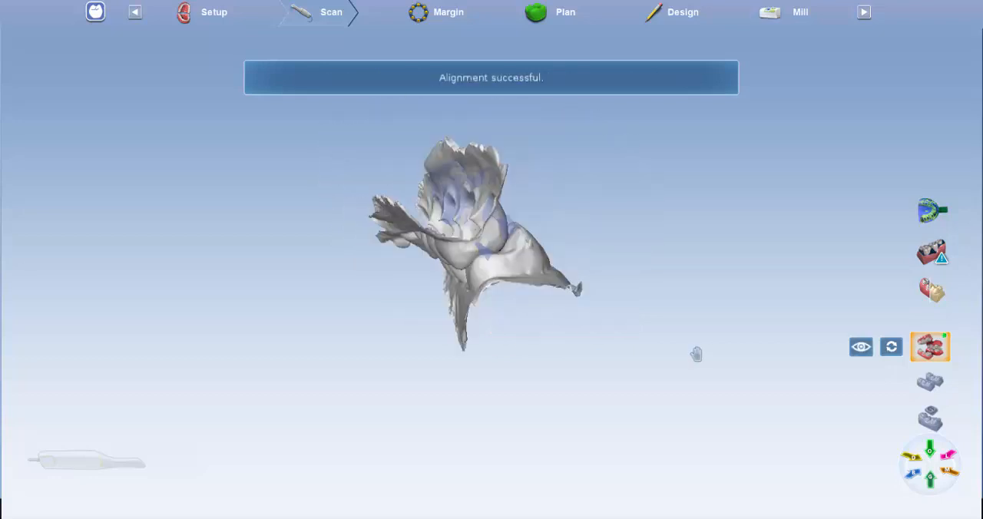
left_click_drag(721, 349, 739, 328)
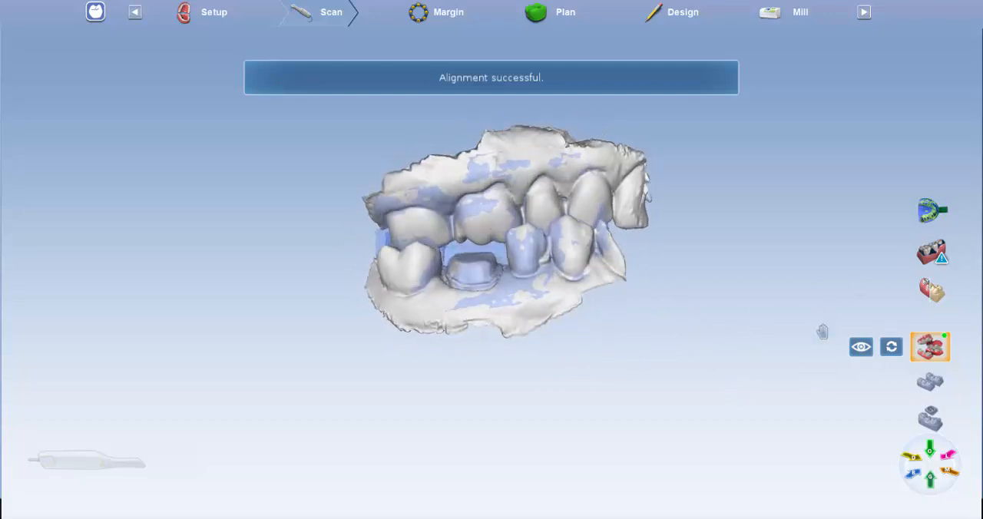
left_click_drag(705, 275, 590, 167)
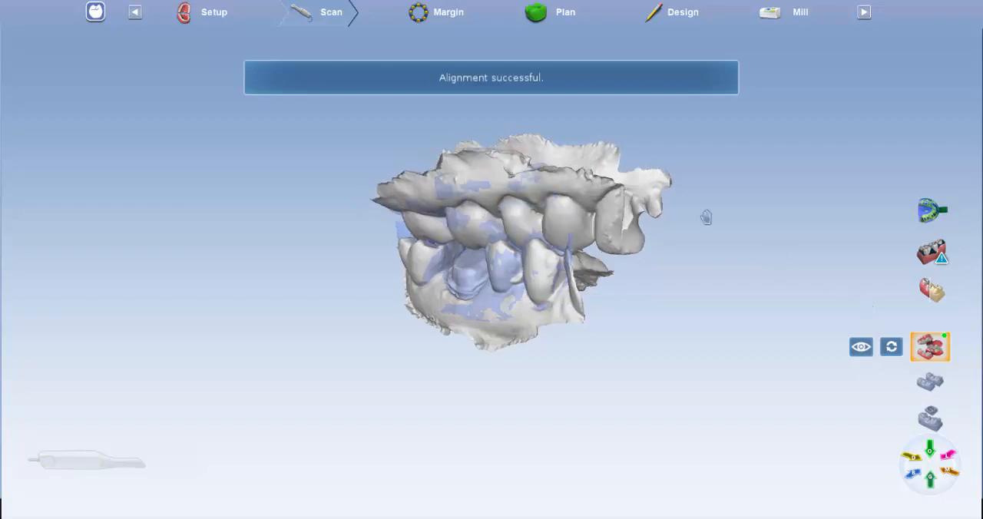
left_click_drag(749, 161, 886, 141)
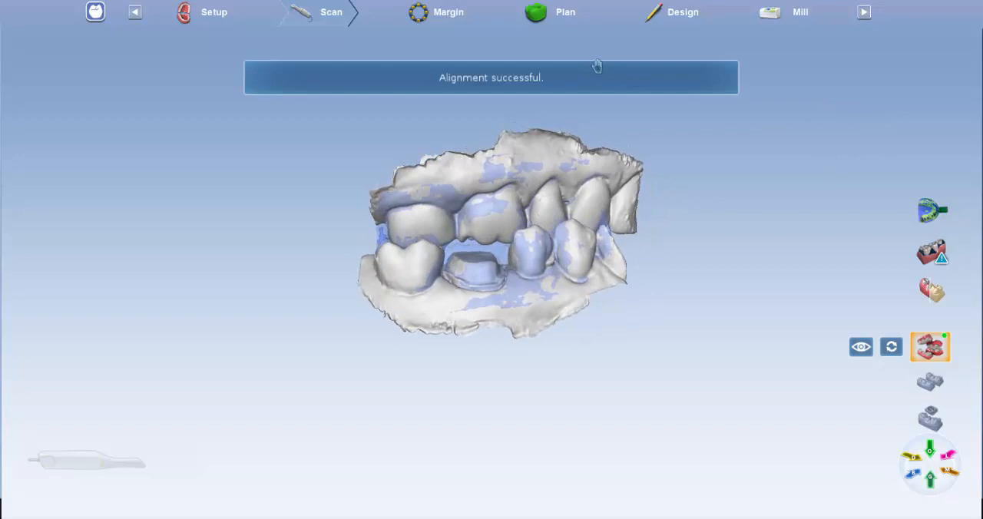
Step: Go to the Margin stage and examine the margin line around the tooth 14 preparation in ICE mode
left_click(468, 14)
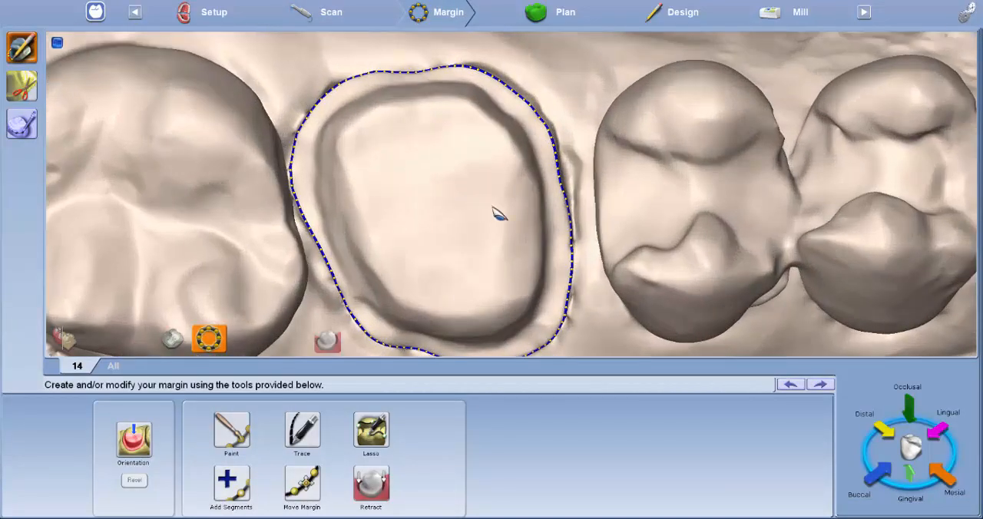
left_click_drag(499, 215, 552, 223)
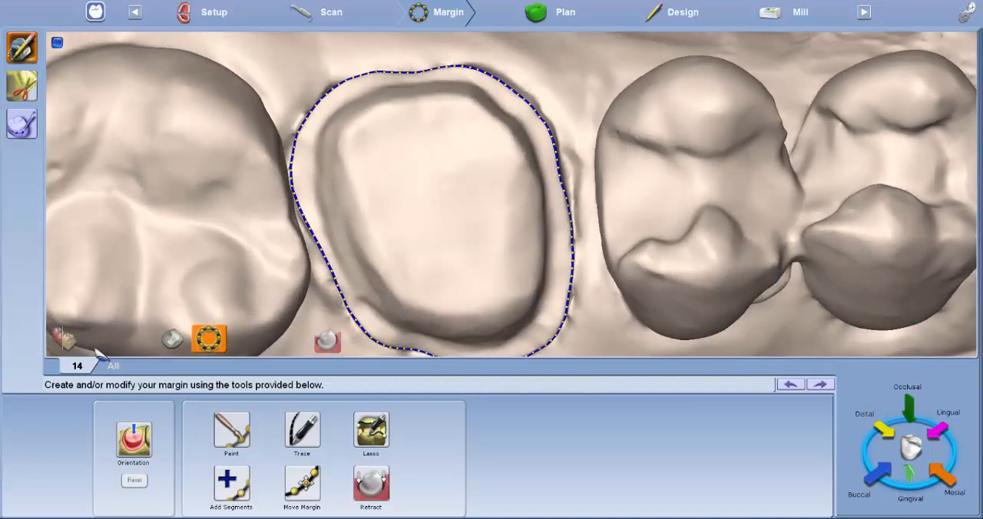
left_click(64, 338)
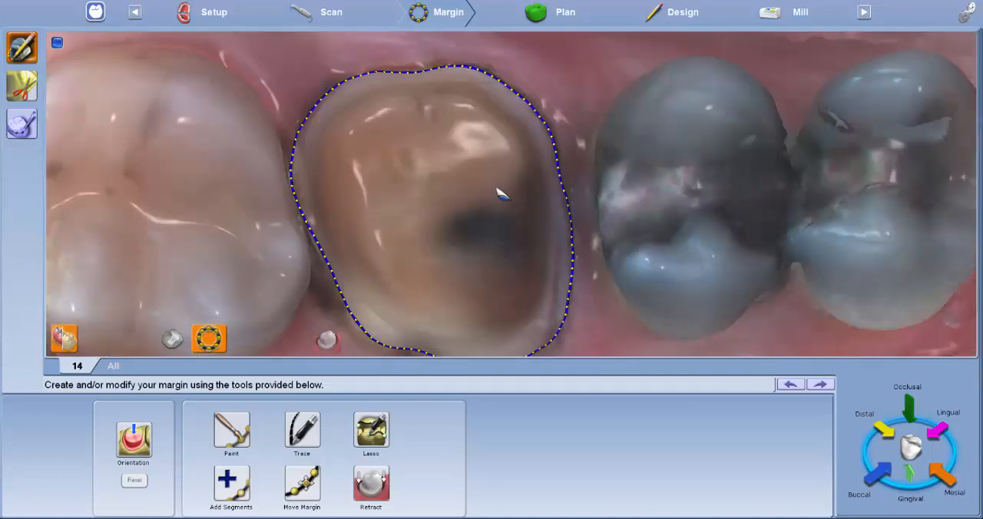
left_click_drag(442, 160, 476, 315)
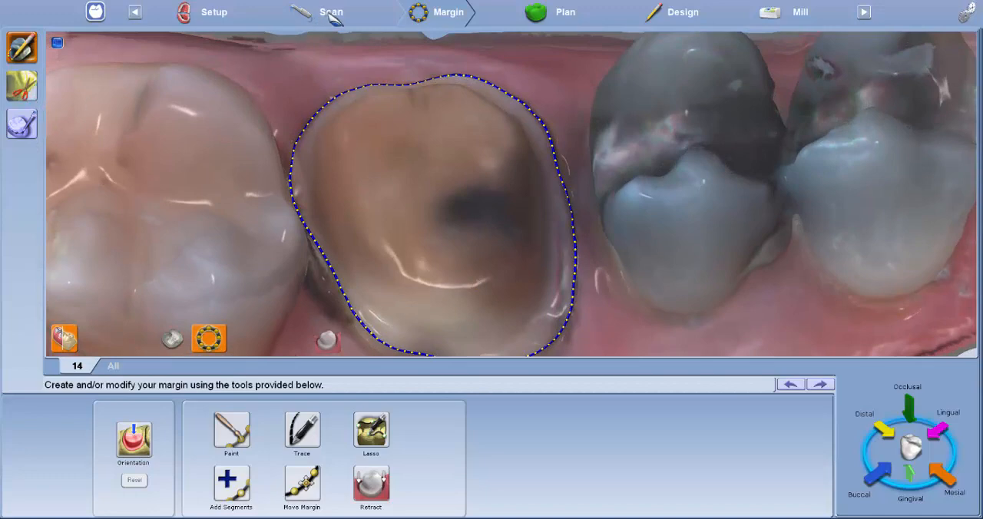
left_click_drag(378, 91, 266, 122)
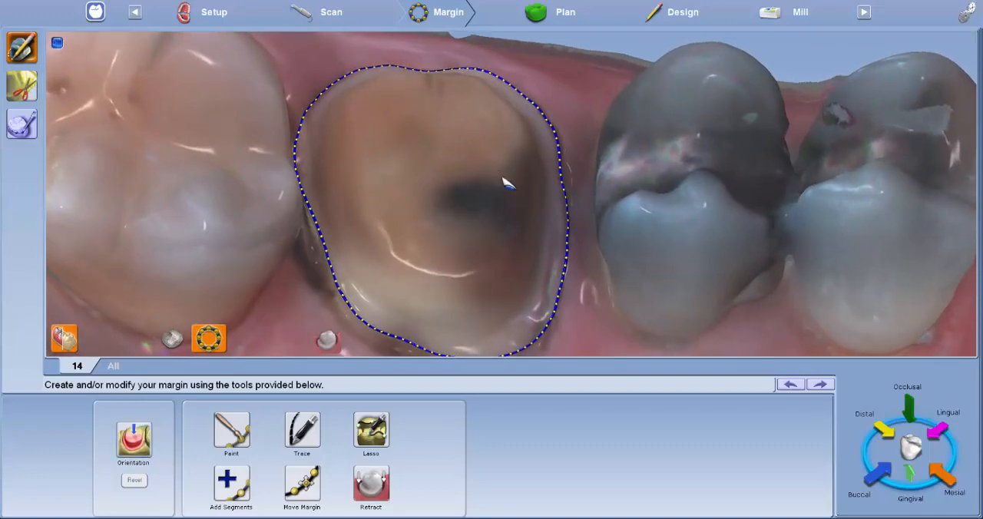
scroll(501, 178, "down", 5)
left_click_drag(456, 146, 507, 290)
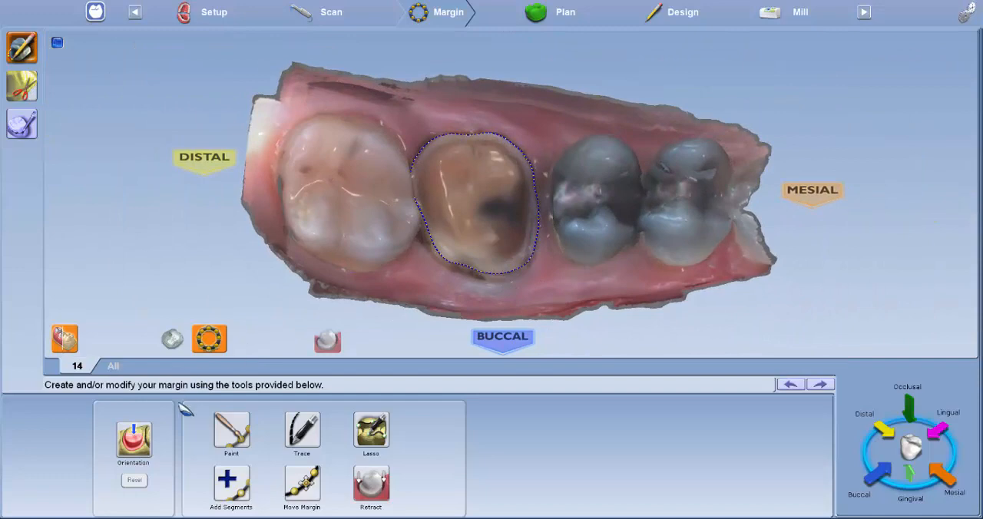
Step: Adjust the model's orientation over tooth 14 and check the scanning angle from the buccal side
left_click(133, 438)
right_click_drag(500, 203, 523, 204)
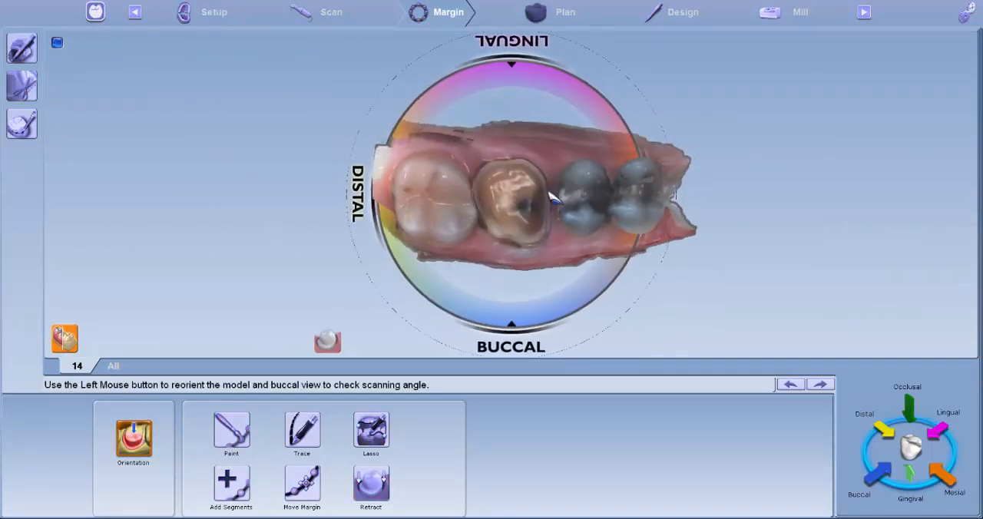
left_click(884, 470)
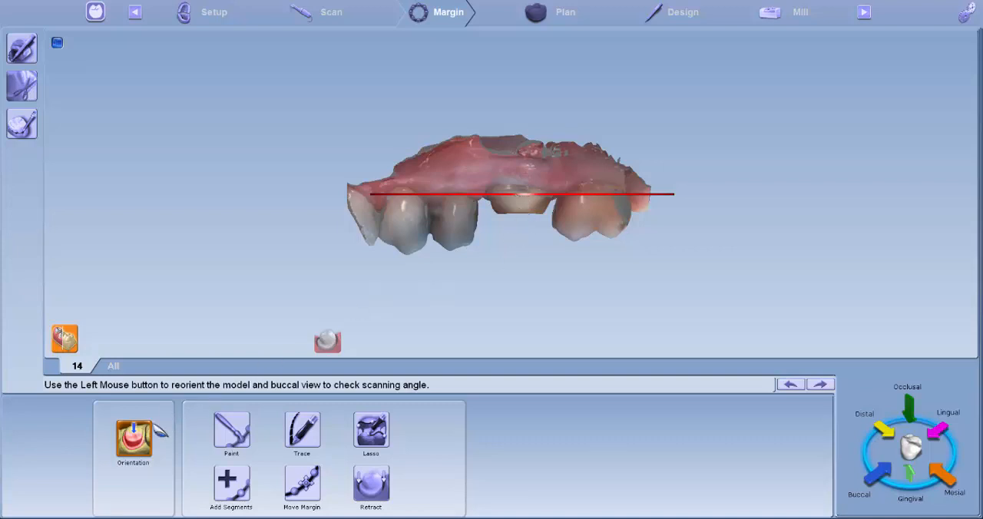
left_click(144, 432)
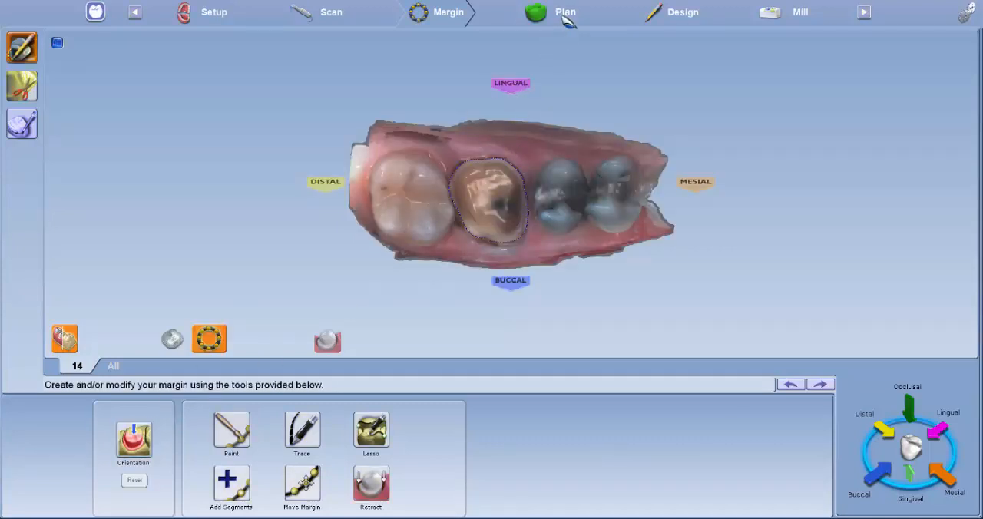
Step: Go to the Plan stage and examine the proposed crown on tooth 14 from the occlusal side
left_click(568, 15)
scroll(555, 162, "up", 2)
scroll(553, 163, "up", 2)
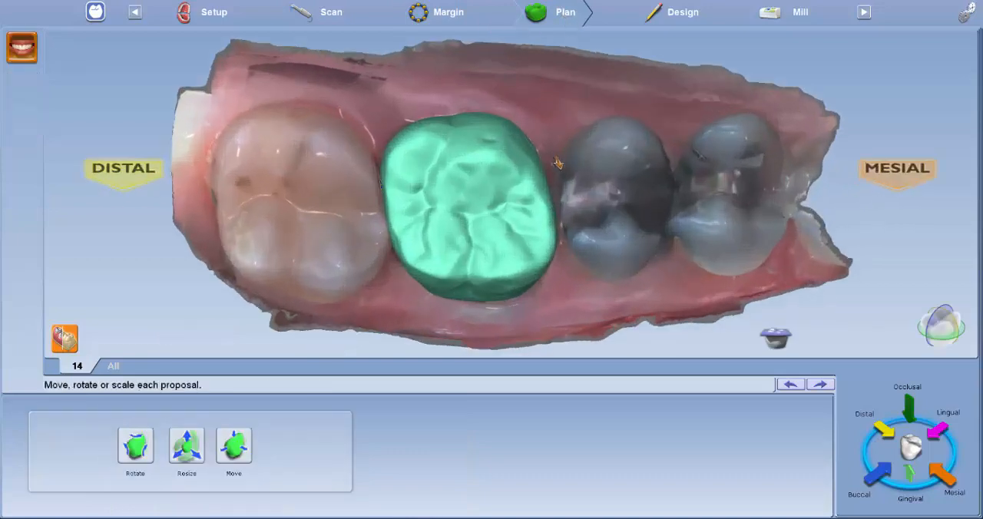
scroll(561, 175, "down", 2)
scroll(565, 181, "up", 1)
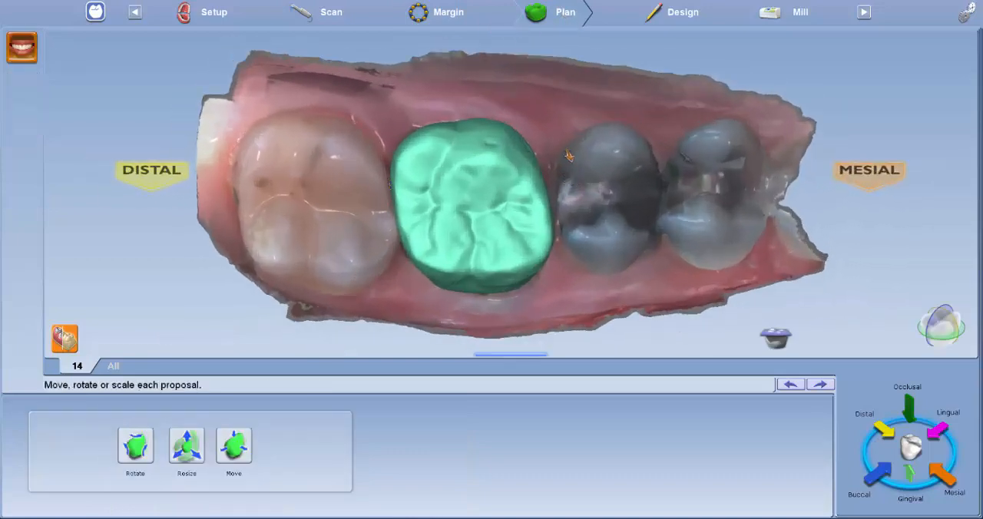
right_click_drag(569, 155, 593, 105)
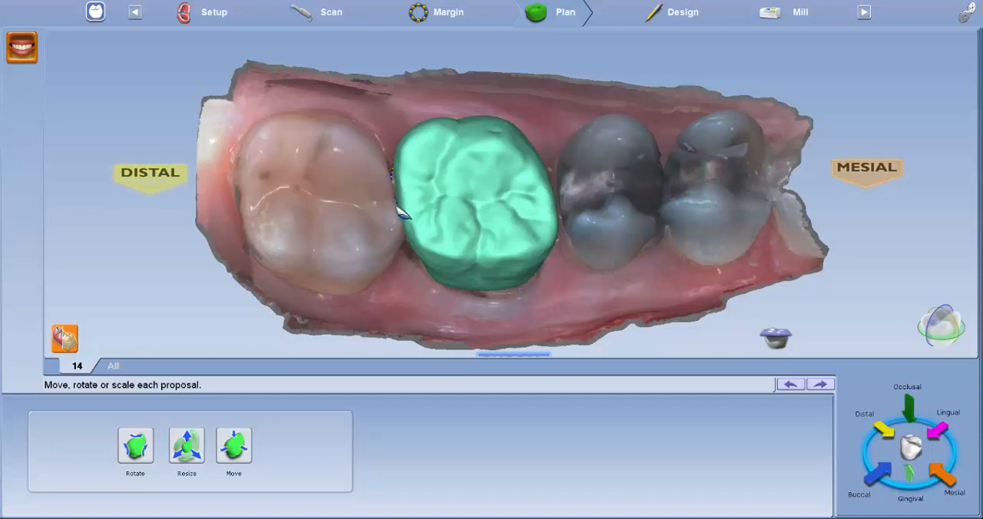
Step: Scale the green crown proposal over the tooth 14 preparation with Resize
left_click(186, 445)
left_click(442, 219)
left_click(474, 255)
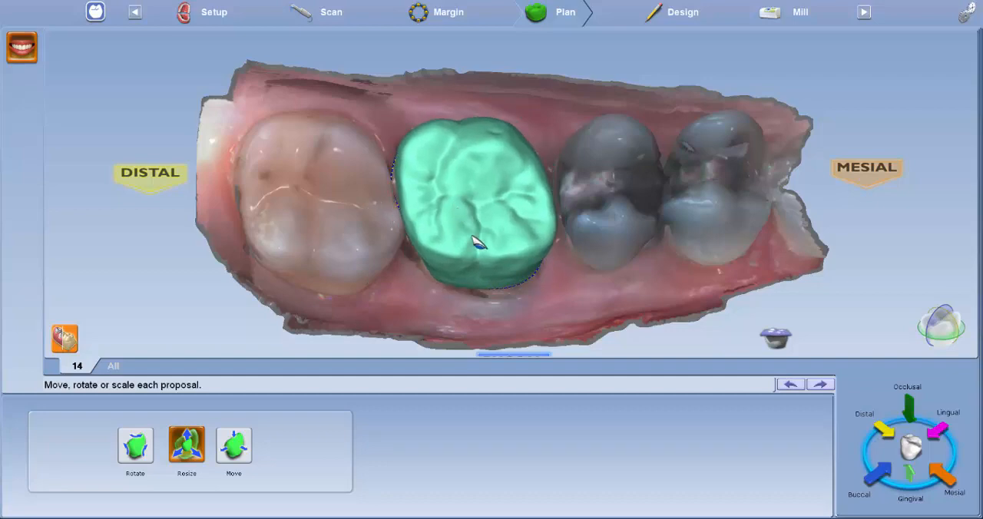
right_click_drag(479, 241, 487, 273)
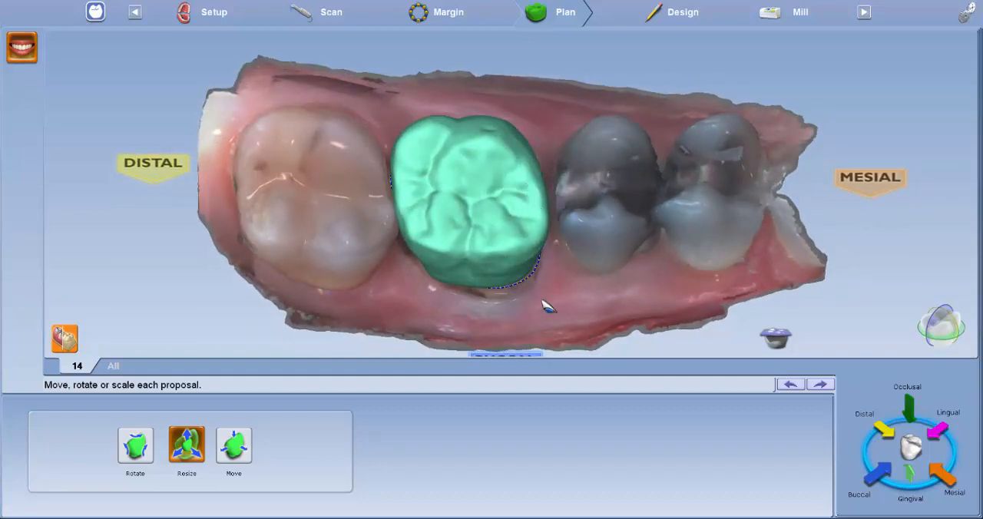
Step: Examine how the crown proposal meets the buccal margin line, viewing it from the buccal and occlusal sides
right_click_drag(543, 306, 533, 259)
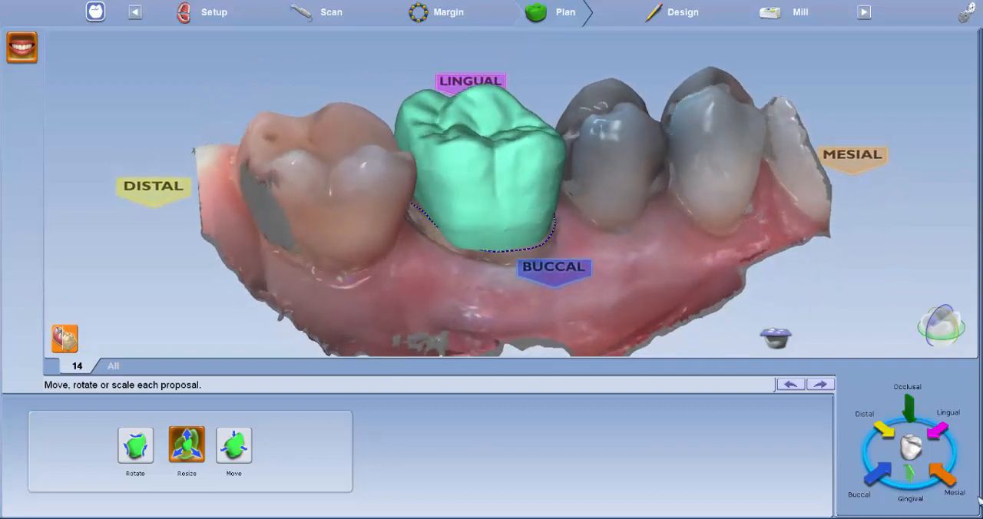
scroll(504, 226, "up", 5)
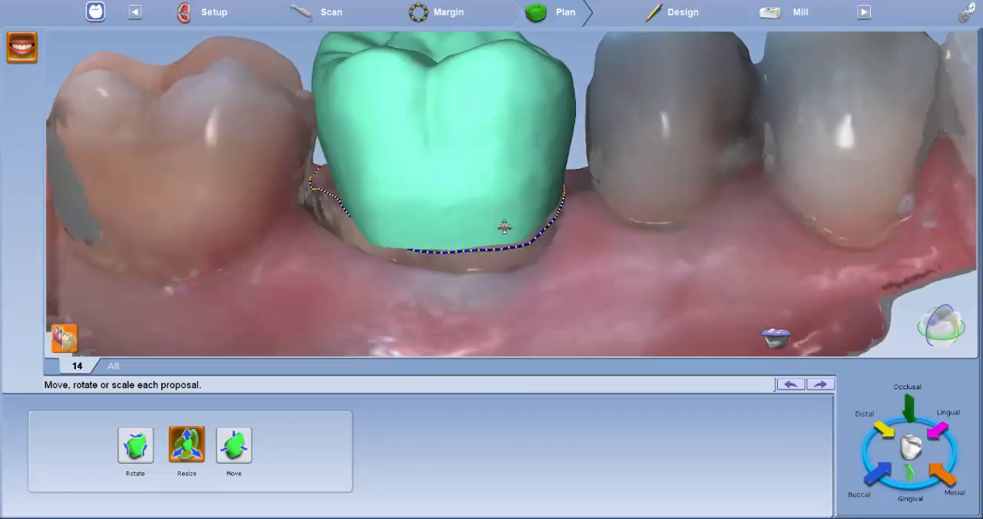
right_click_drag(505, 226, 492, 208)
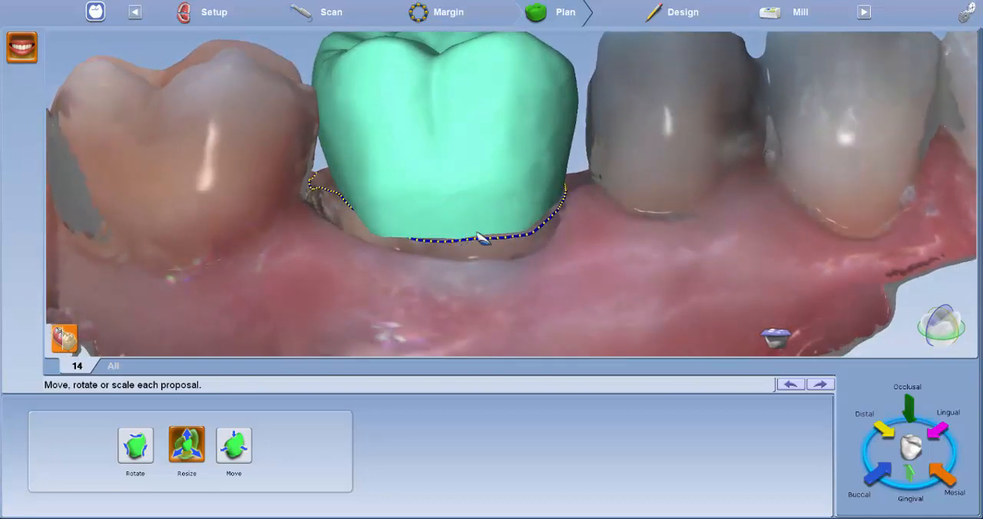
right_click_drag(384, 233, 277, 217)
right_click_drag(358, 212, 366, 164)
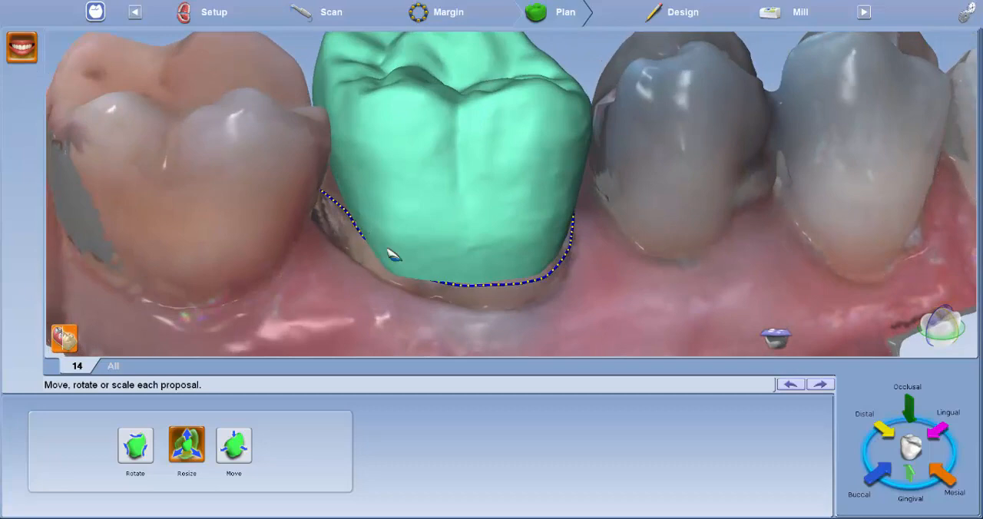
right_click_drag(392, 255, 420, 310)
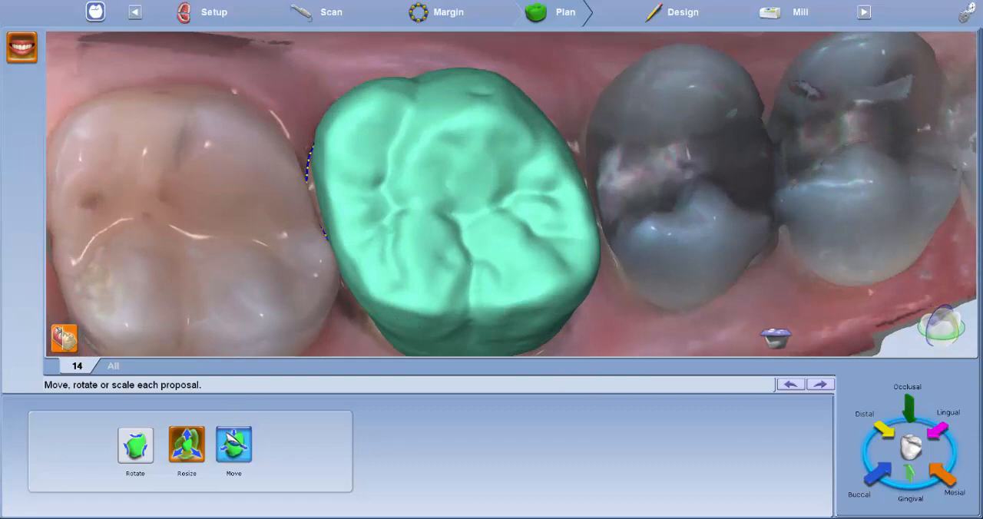
Step: Move the crown proposal between the neighbouring teeth to cover more of the buccal margin of tooth 14
left_click(234, 445)
right_click_drag(216, 160, 413, 158)
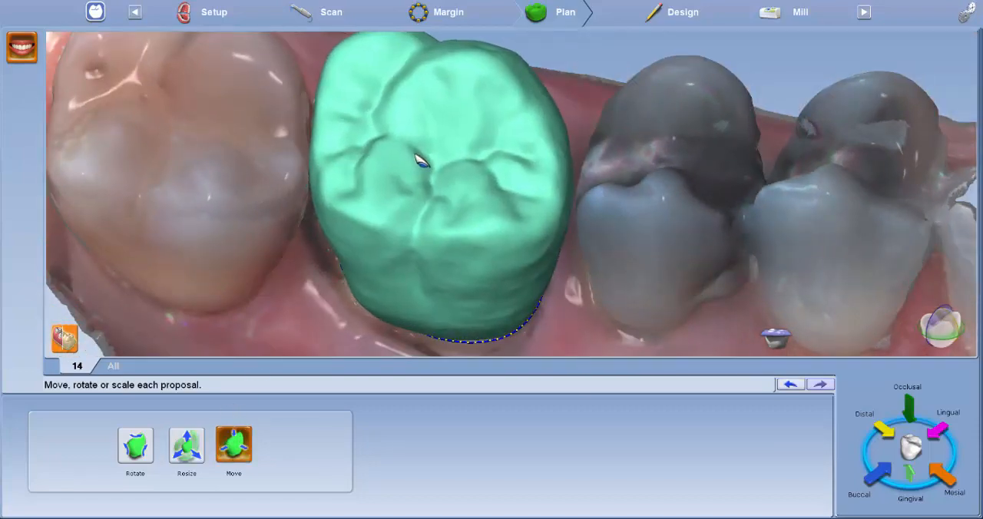
right_click_drag(410, 224, 453, 202)
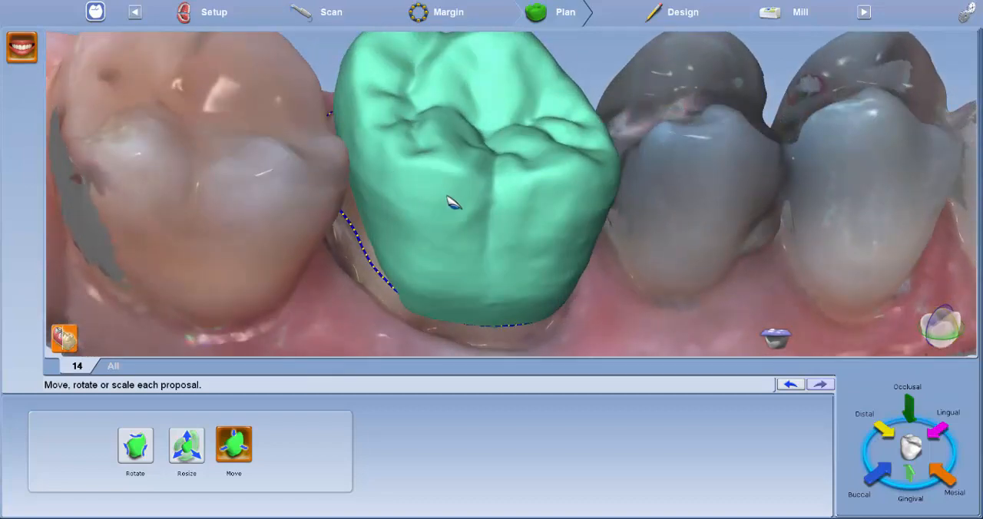
Step: Rotate the crown proposal to align its occlusal surface with the adjacent teeth, checking its tilt from the occlusal and buccal sides
left_click(135, 444)
right_click_drag(315, 47, 439, 246)
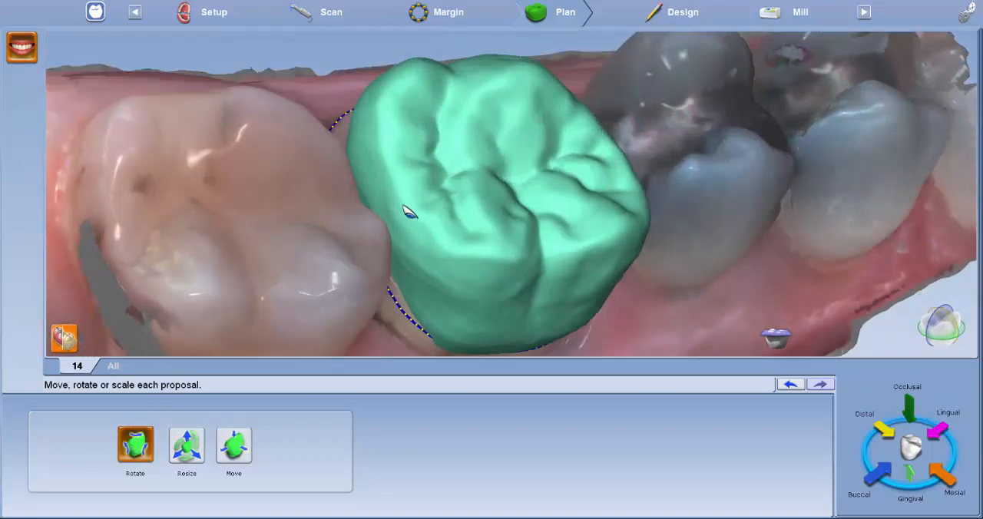
left_click_drag(398, 204, 430, 208)
right_click_drag(430, 207, 496, 241)
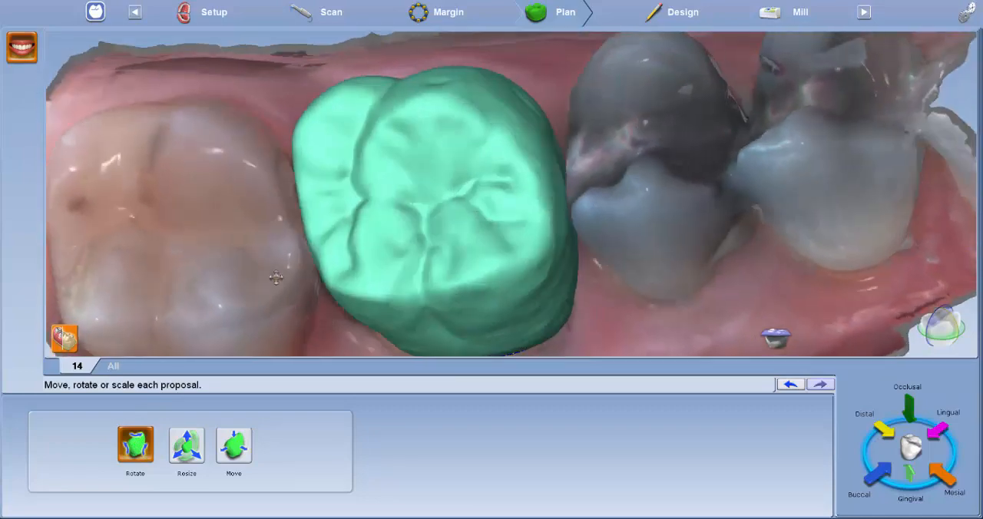
left_click_drag(530, 179, 540, 178)
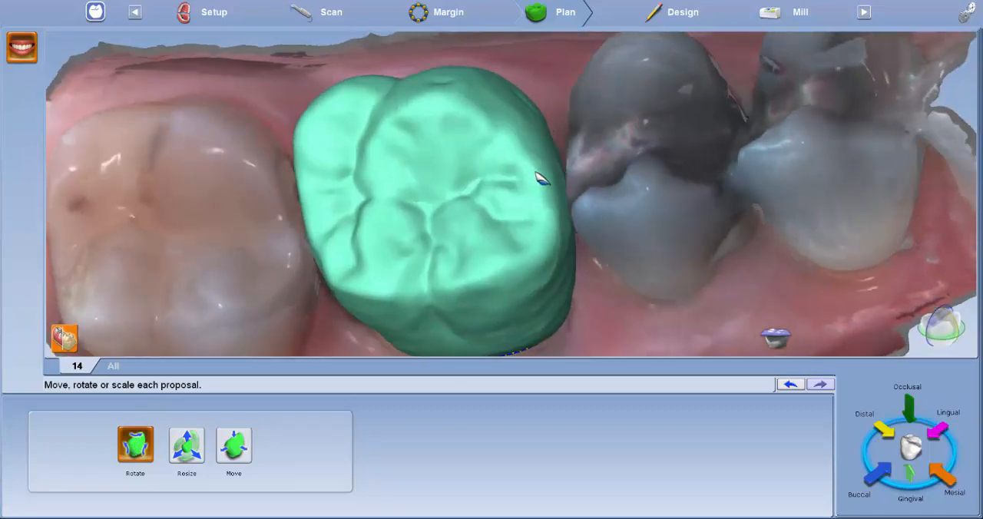
mouse_move(310, 118)
left_mouse_down()
mouse_move(315, 111)
mouse_move(325, 136)
mouse_move(456, 171)
mouse_move(453, 139)
left_mouse_up()
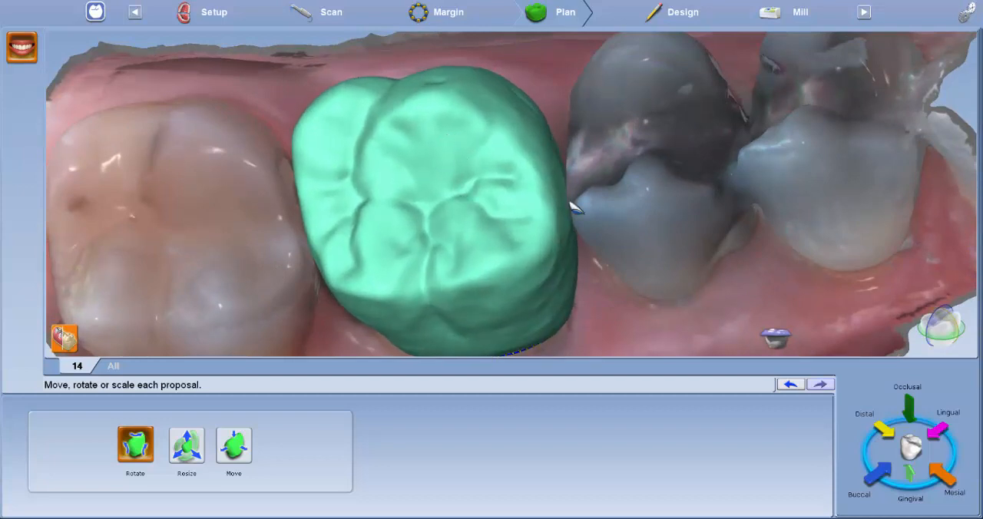
right_click_drag(607, 188, 747, 218)
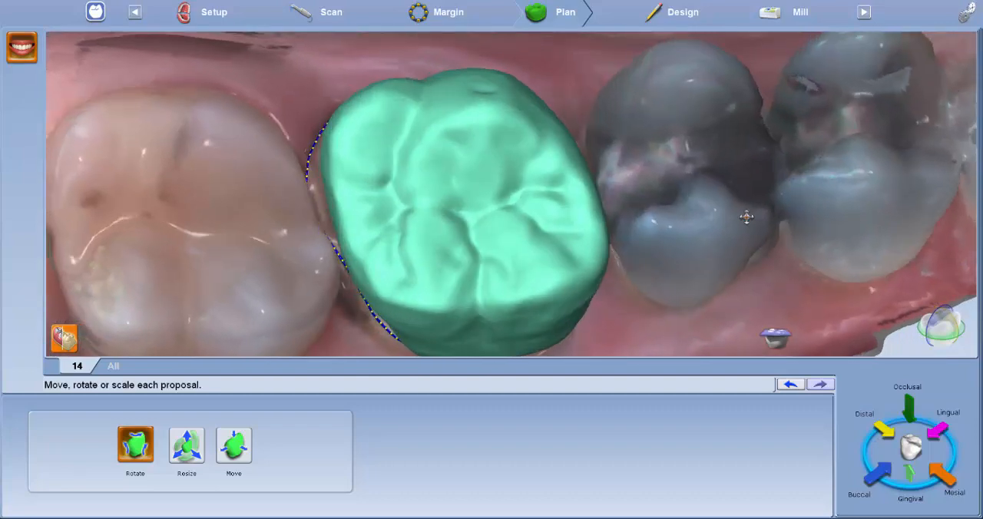
left_click_drag(364, 154, 359, 149)
left_click_drag(503, 152, 505, 152)
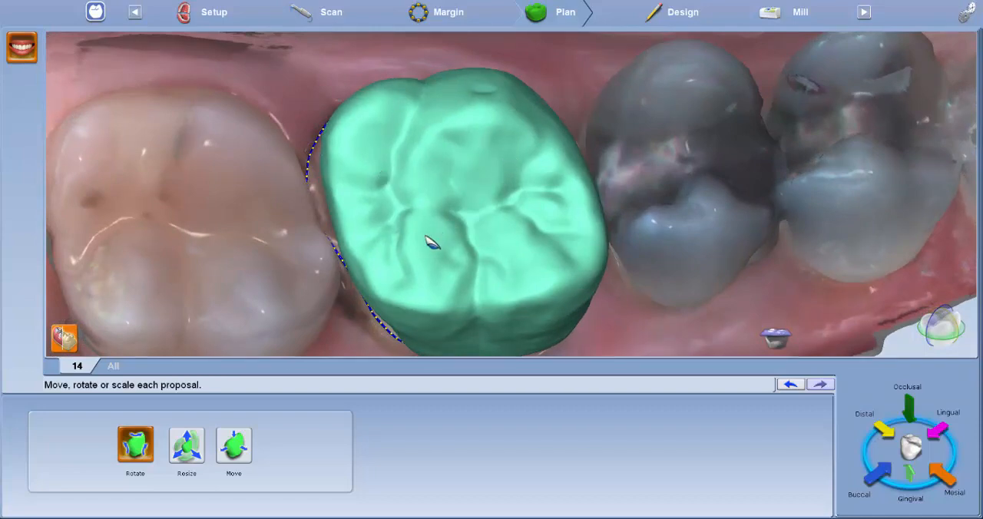
right_click_drag(444, 229, 555, 102)
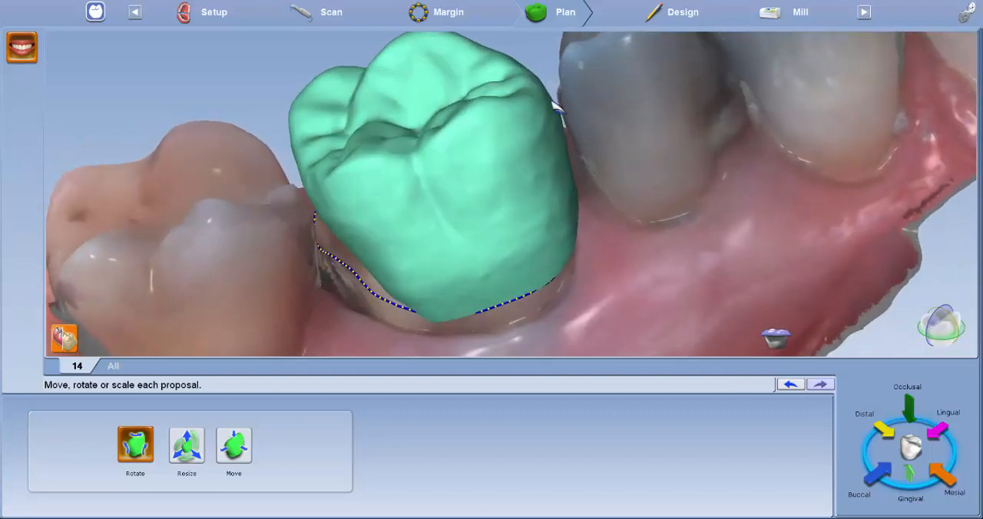
Step: Move the rotated crown proposal to seat it over the preparation margin of tooth 14
left_click(235, 444)
right_click_drag(262, 151, 443, 173)
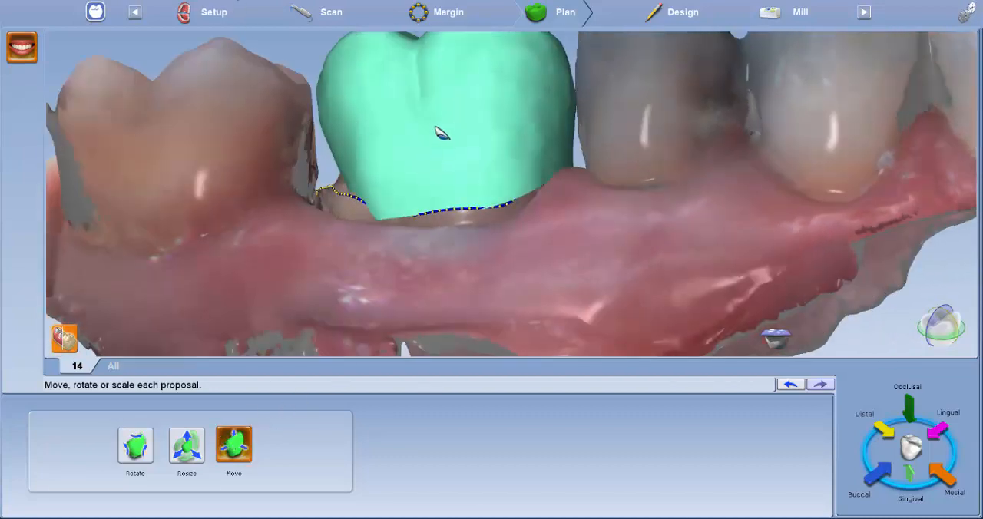
left_click_drag(440, 134, 438, 142)
right_click_drag(507, 261, 760, 423)
Step: Show the opposing model and check how the crown proposal meets it from several sides
left_click(777, 339)
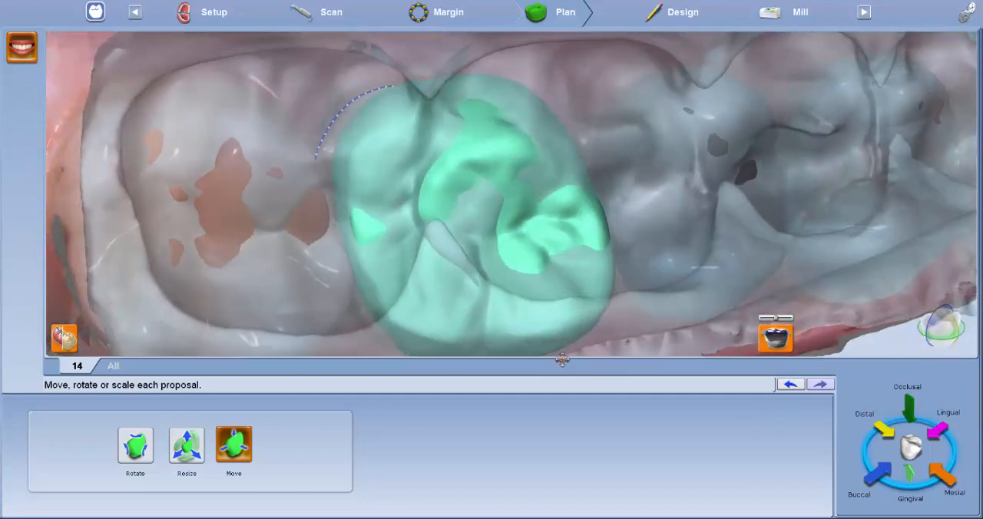
right_click_drag(562, 359, 517, 104)
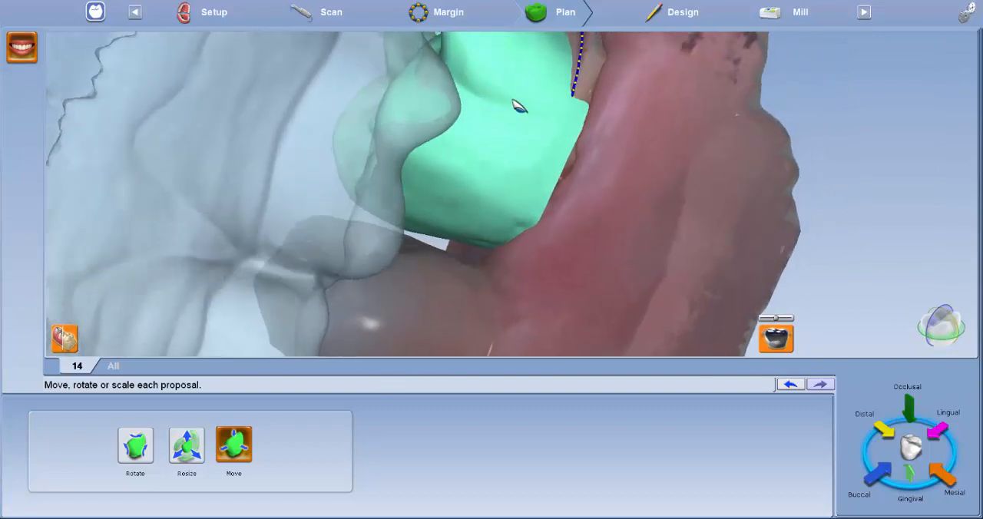
right_click_drag(522, 99, 544, 243)
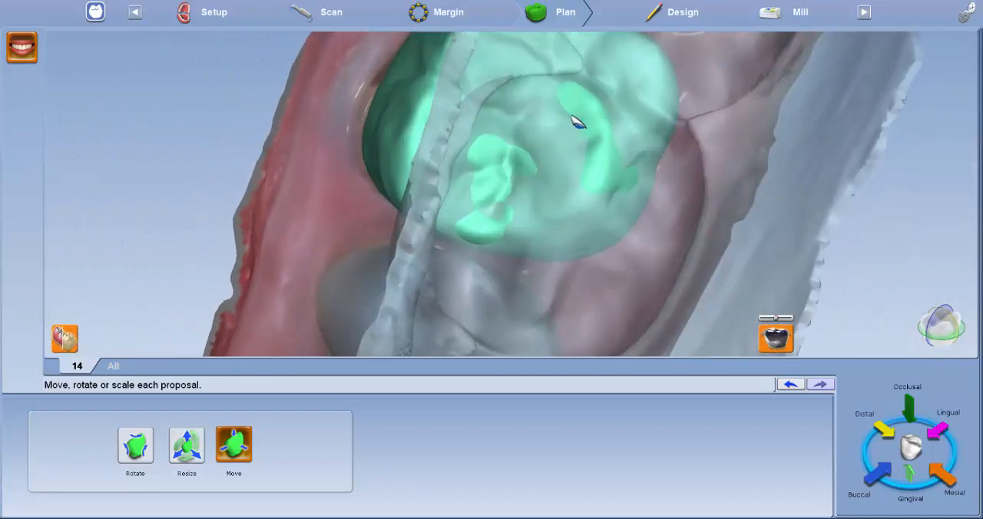
right_click_drag(384, 127, 525, 198)
Step: Go to the Design stage, turn off the natural model colour, and inspect the crown and its move, rotate and expand options
left_click(682, 17)
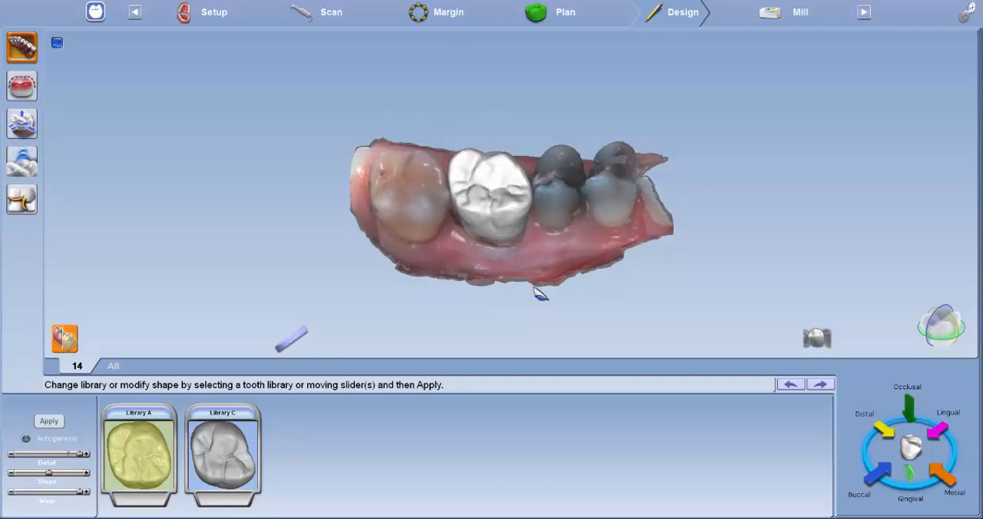
middle_click_drag(541, 294, 581, 200)
right_click_drag(581, 199, 521, 274)
left_click(77, 333)
right_click_drag(350, 257, 484, 148)
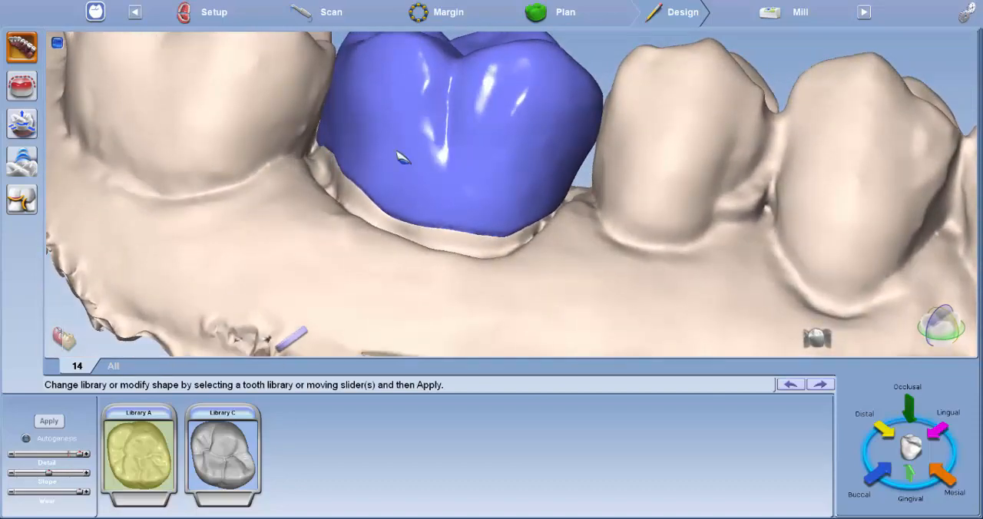
right_click_drag(311, 138, 498, 271)
right_click_drag(572, 225, 503, 272)
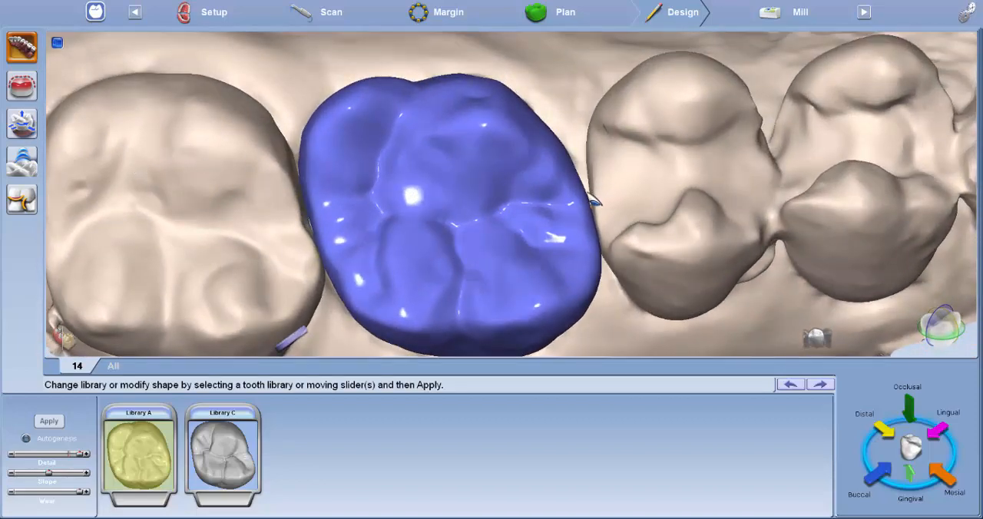
left_click(31, 124)
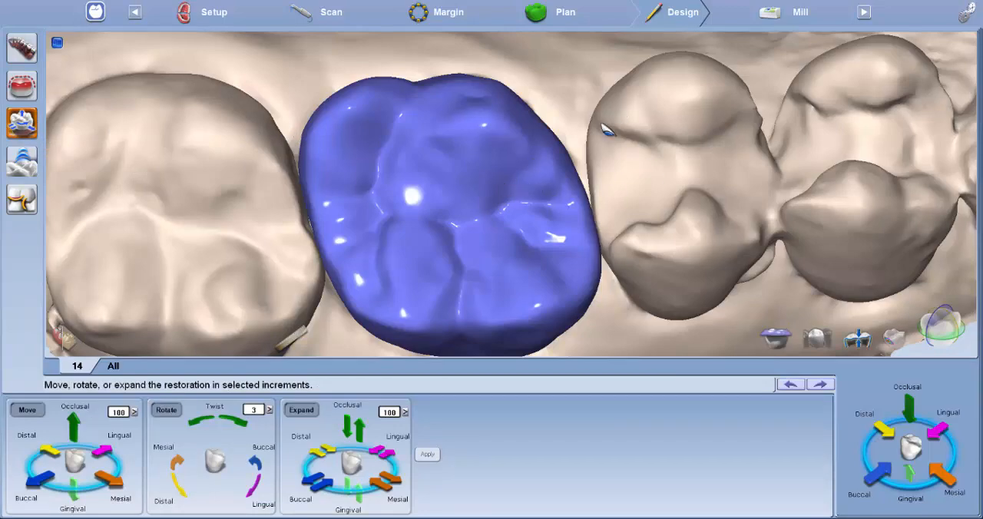
right_click_drag(281, 198, 184, 159)
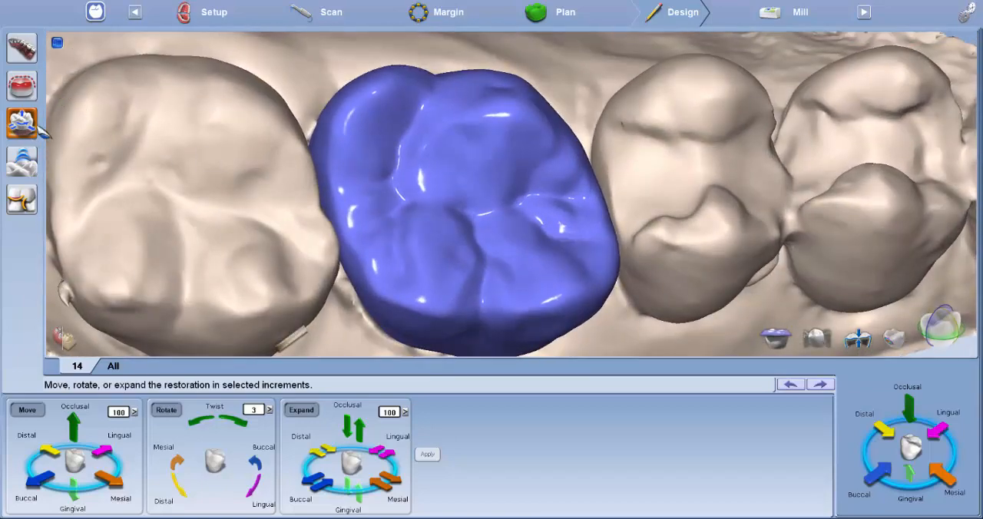
Step: Set both spacer thickness values to 0.06 and the margin ramp to 0.50 for the tooth 14 crown
left_click(25, 86)
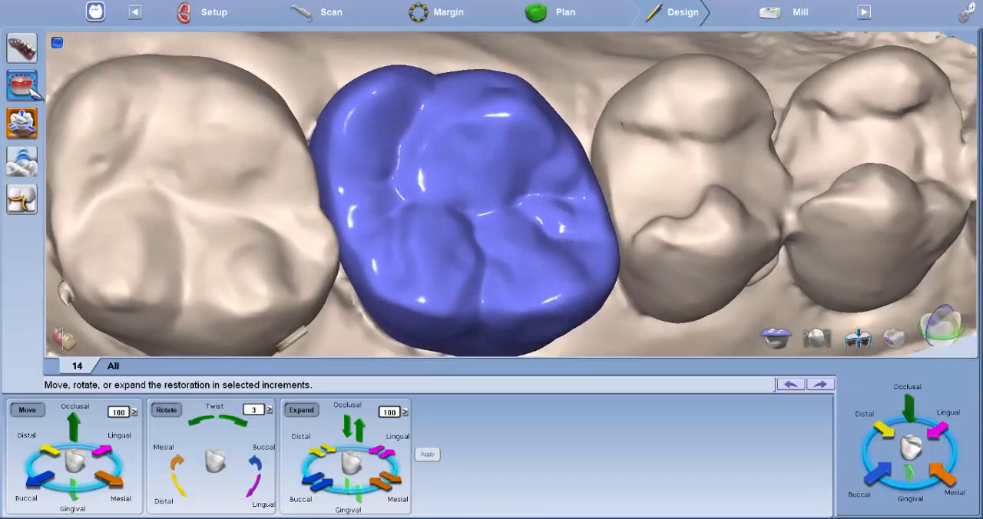
right_click_drag(305, 243, 348, 243)
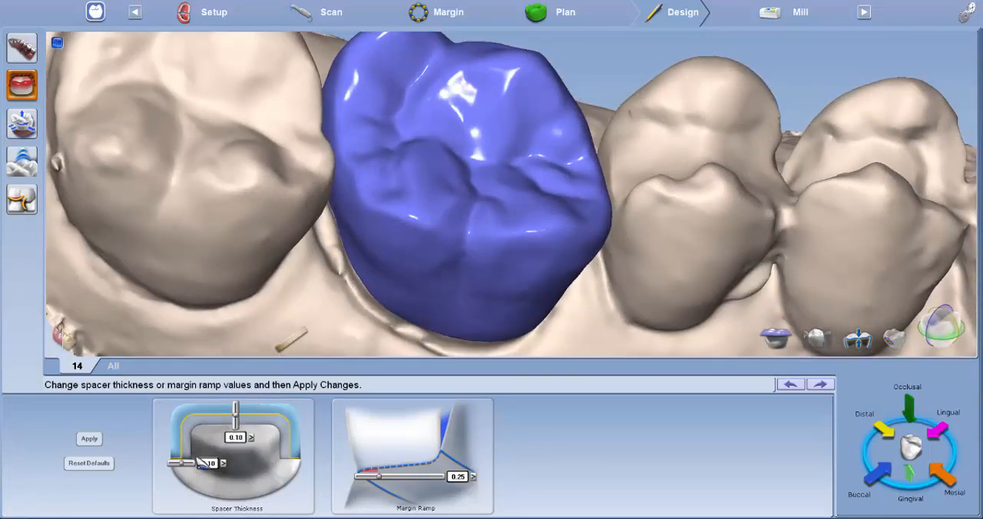
left_click_drag(188, 471, 194, 473)
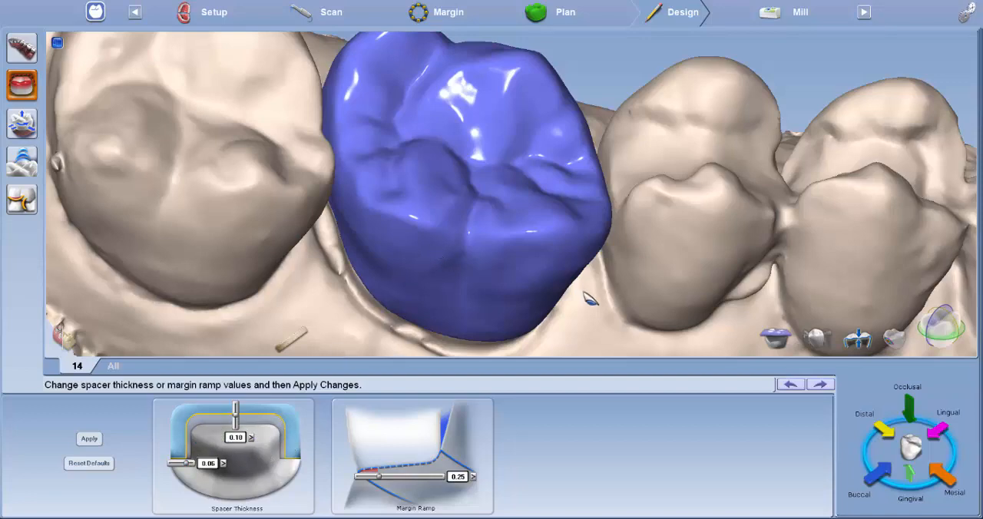
left_click_drag(598, 291, 591, 162)
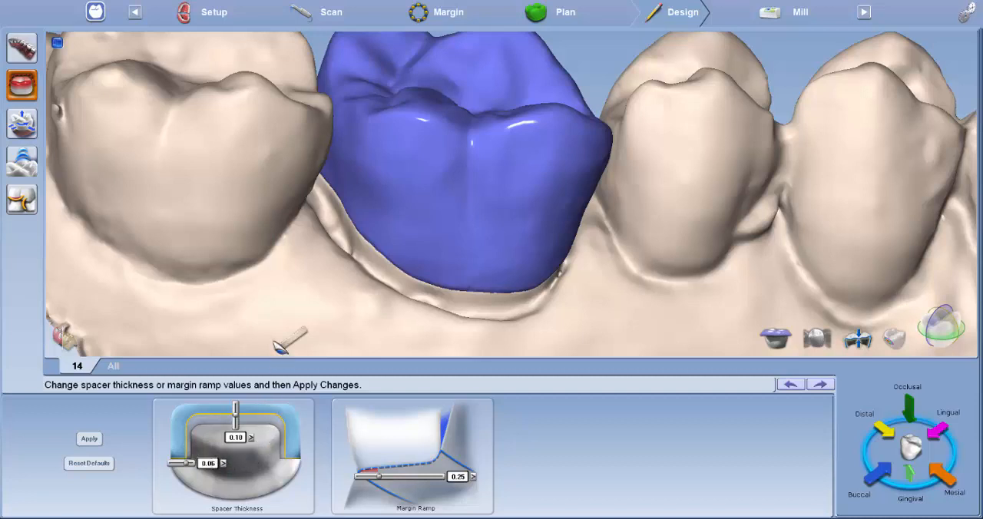
left_click_drag(235, 414, 236, 423)
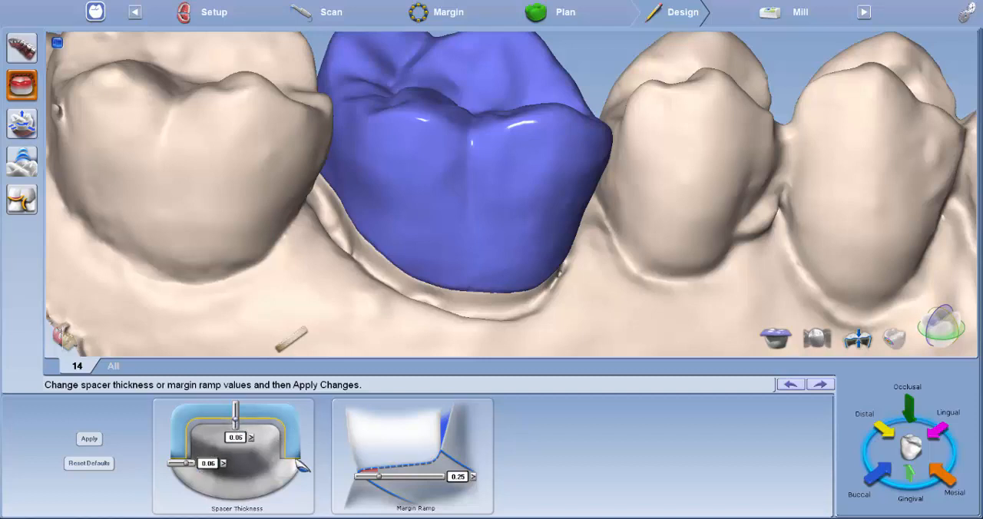
left_click(474, 477)
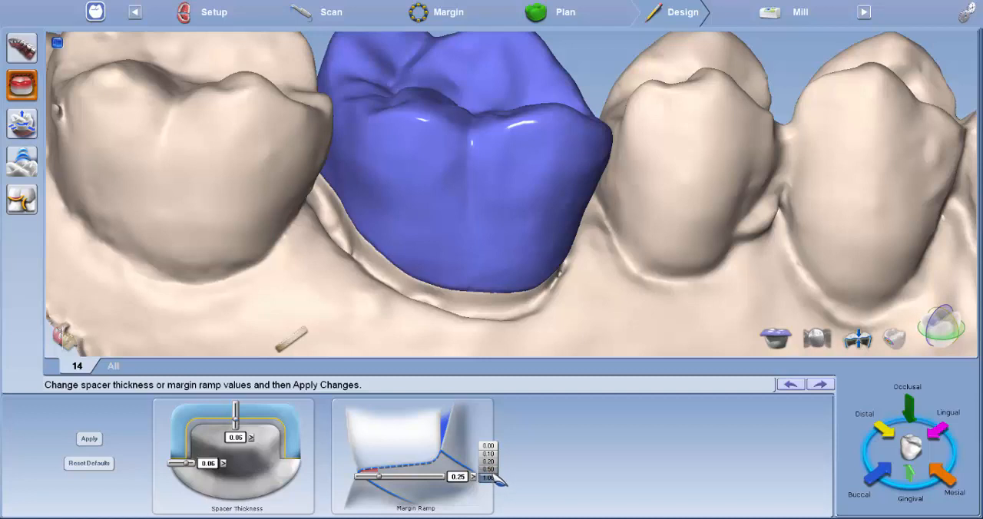
left_click(493, 471)
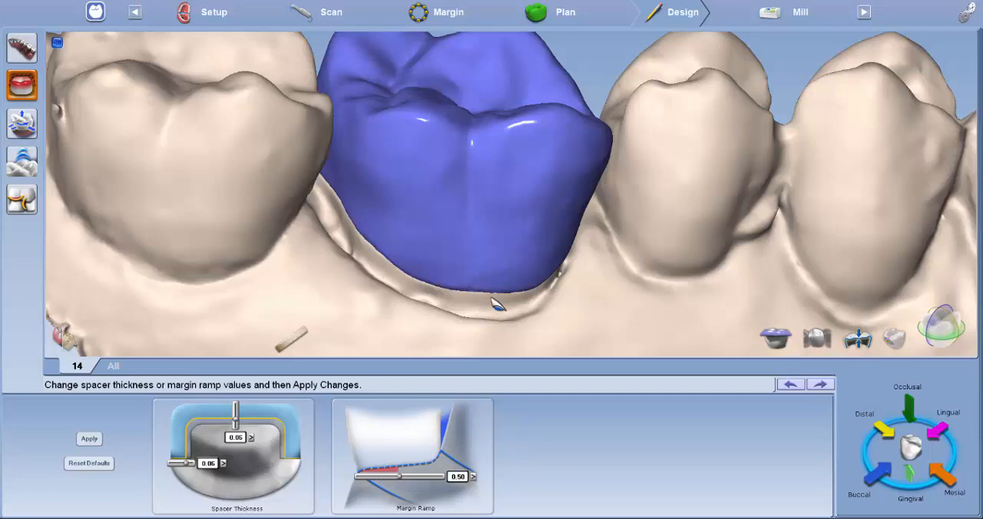
Step: Open the freeform tools for changing the restoration and inspect the crown's side wall down to the margin
right_click_drag(422, 252, 414, 294)
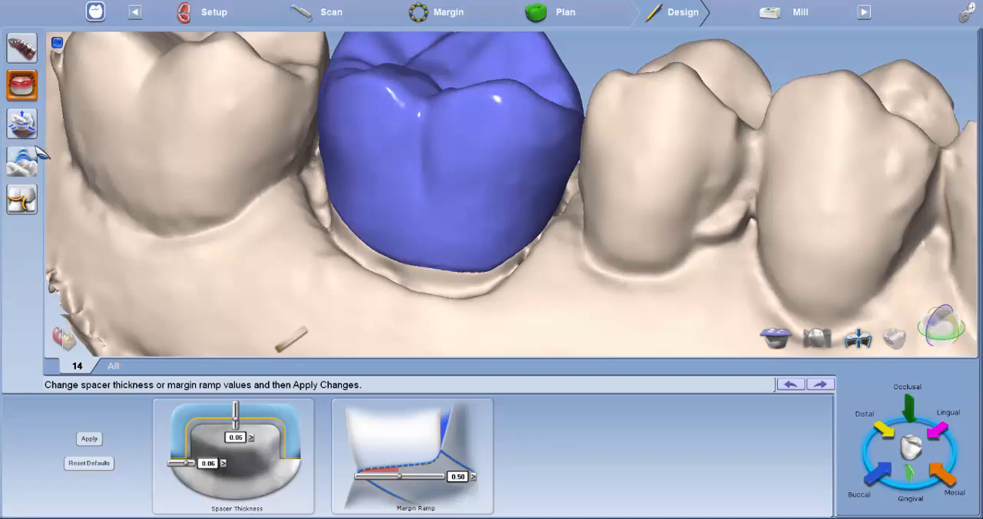
left_click(32, 161)
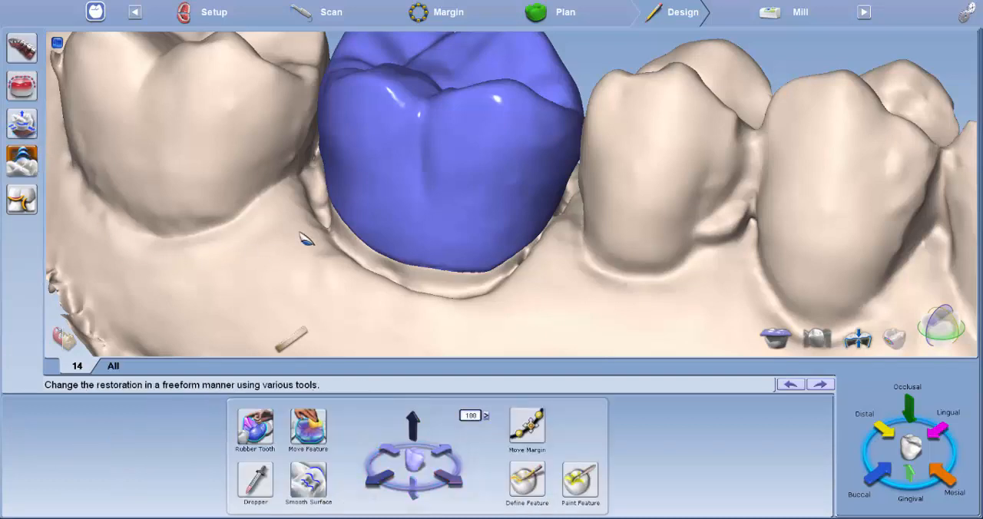
right_click_drag(338, 152, 385, 158)
scroll(384, 158, "up", 1)
middle_click_drag(384, 158, 393, 192)
right_click_drag(393, 193, 381, 254)
middle_click_drag(384, 226, 386, 207)
scroll(387, 206, "up", 1)
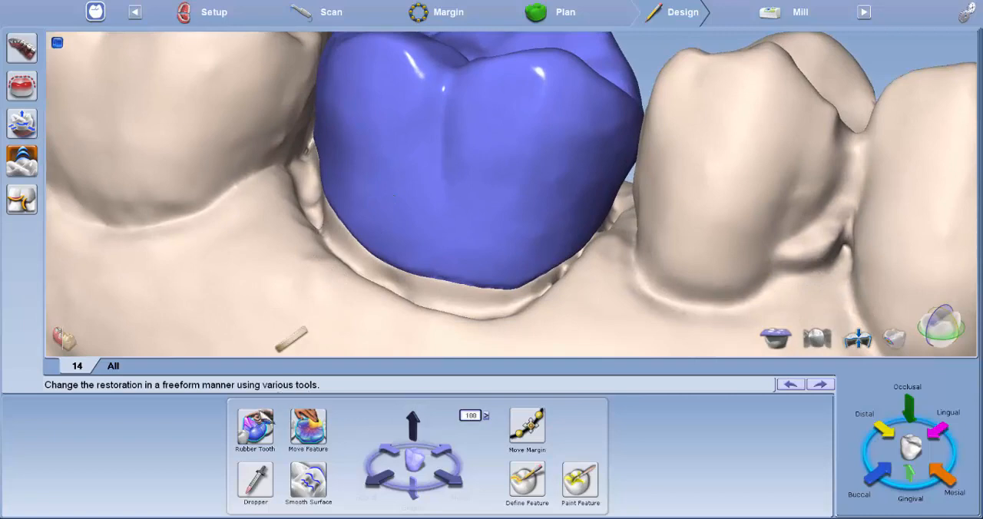
Step: Reshape the crown's side wall just above the margin with the Rubber Tooth tool, working along its lower edge
left_click(257, 432)
right_click_drag(353, 263, 423, 121)
middle_click_drag(423, 115, 461, 219)
right_click_drag(461, 219, 414, 221)
left_click_drag(383, 217, 378, 218)
right_click_drag(396, 245, 342, 243)
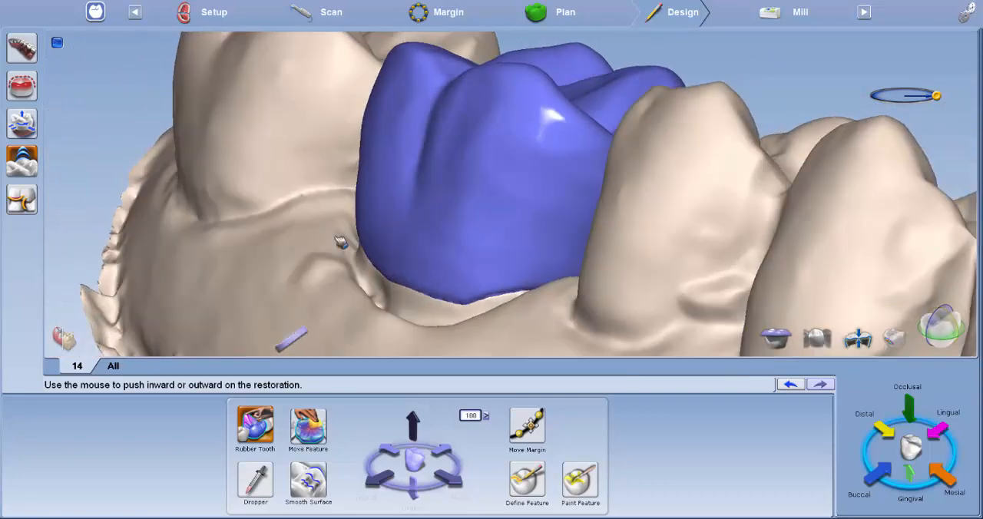
left_click_drag(391, 254, 386, 252)
right_click_drag(409, 272, 477, 279)
left_click_drag(502, 287, 512, 292)
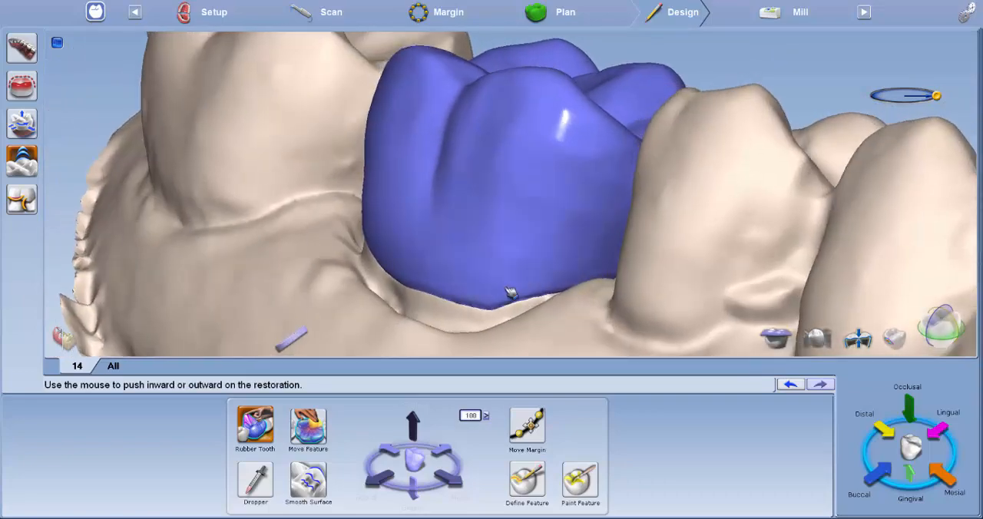
Step: Refine the side contours on the opposite side of the crown near the margin with Rubber Tooth
right_click_drag(511, 292, 422, 245)
right_click_drag(617, 210, 686, 258)
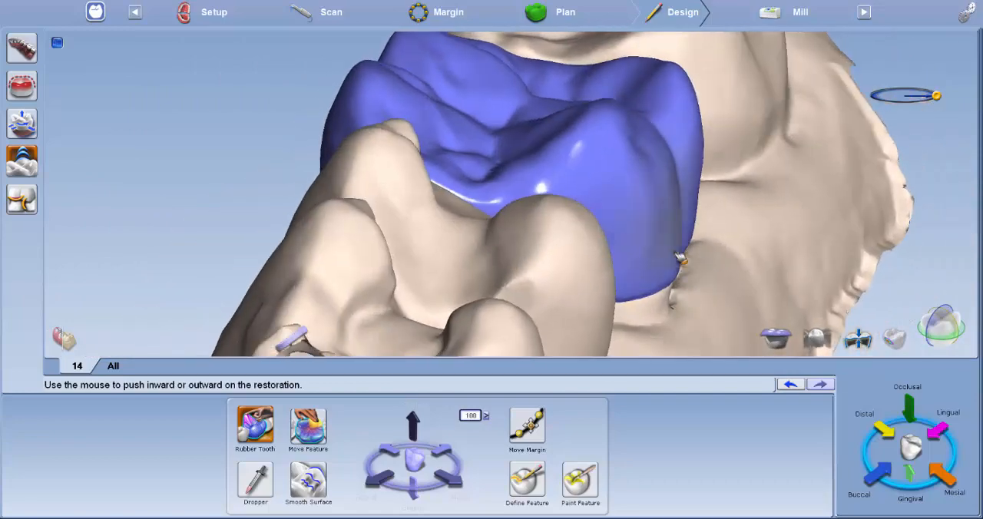
right_click_drag(442, 245, 424, 97)
right_click_drag(464, 174, 481, 235)
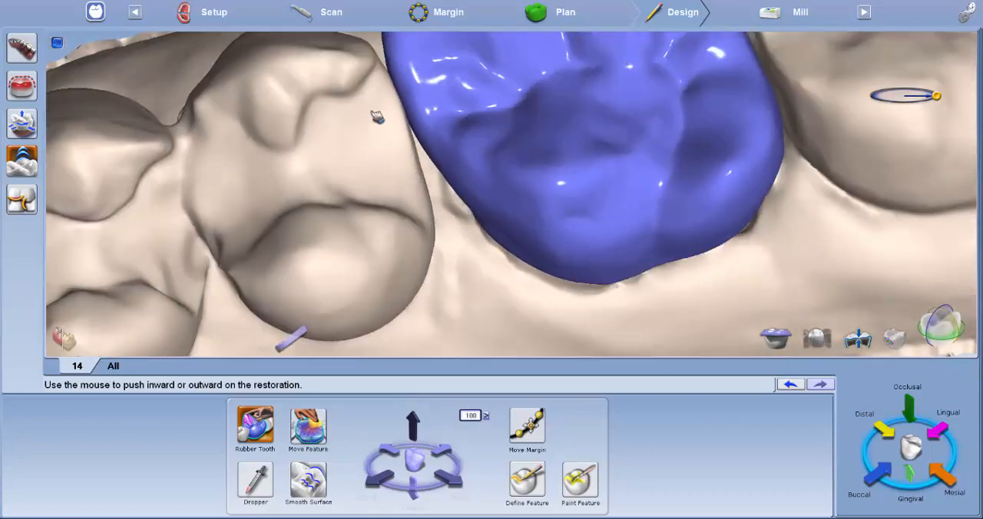
right_click_drag(471, 171, 539, 238)
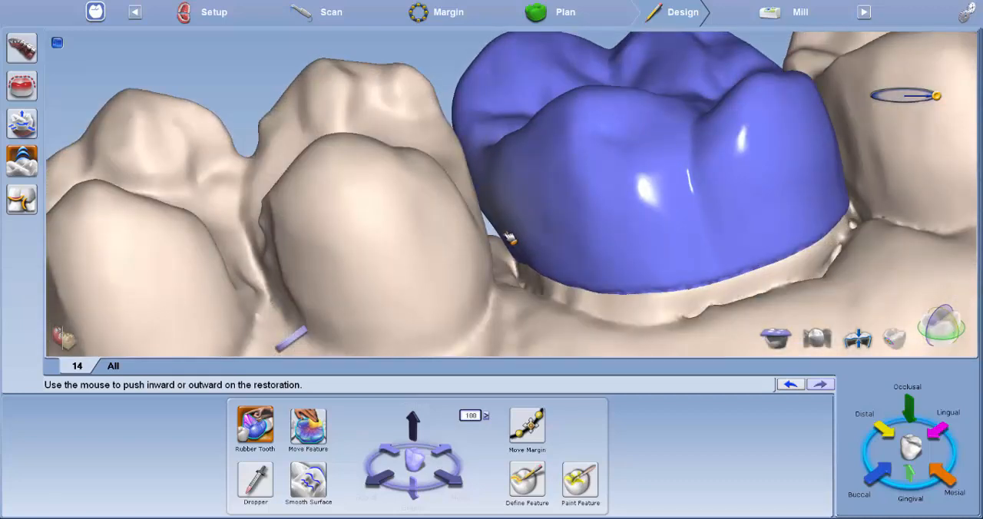
right_click_drag(508, 238, 427, 122)
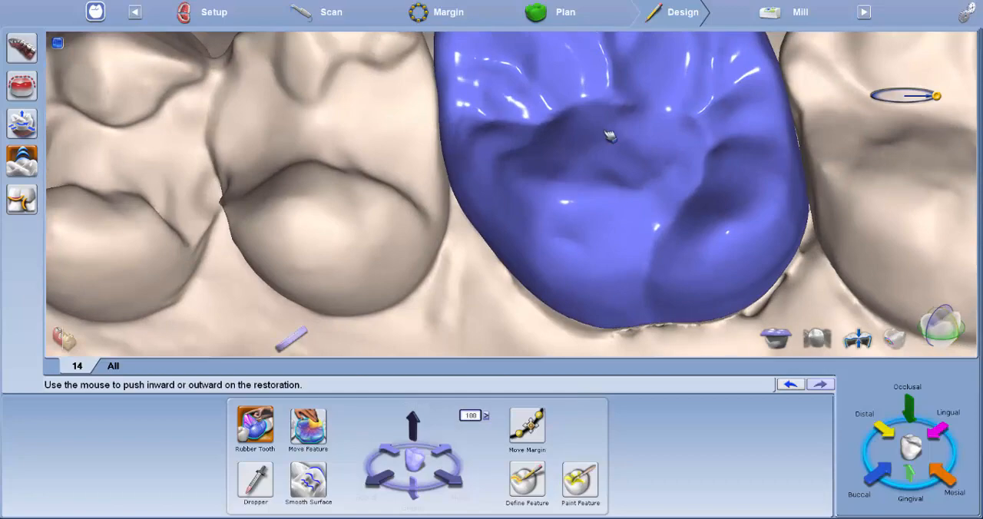
Step: Adjust the crown's occlusal fossa and the wall facing the neighbouring molar with Rubber Tooth
right_click_drag(609, 136, 525, 139)
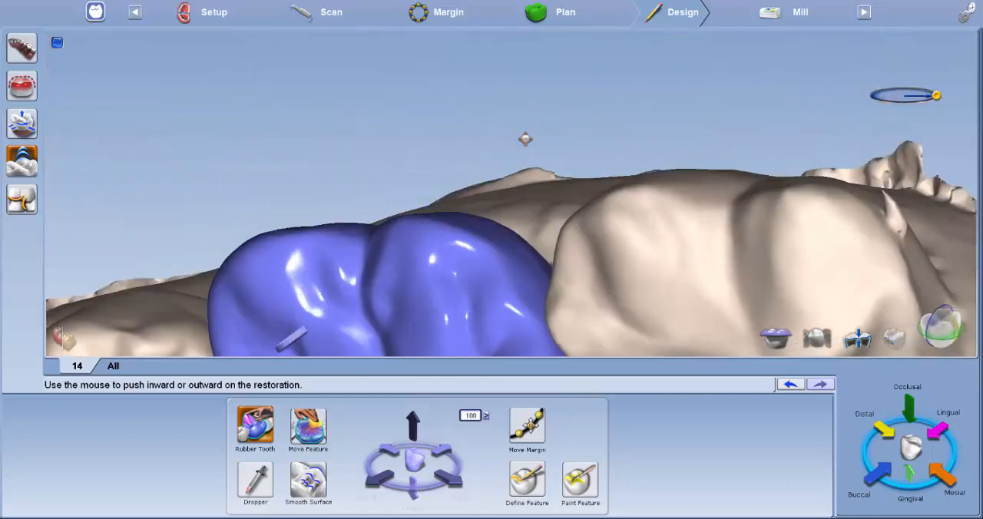
right_click_drag(504, 253, 480, 173)
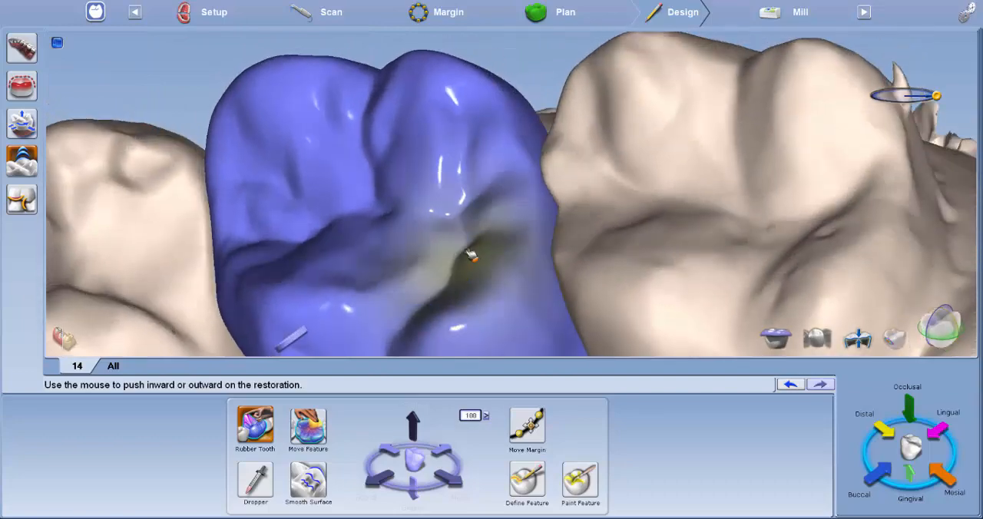
right_click_drag(603, 281, 634, 144)
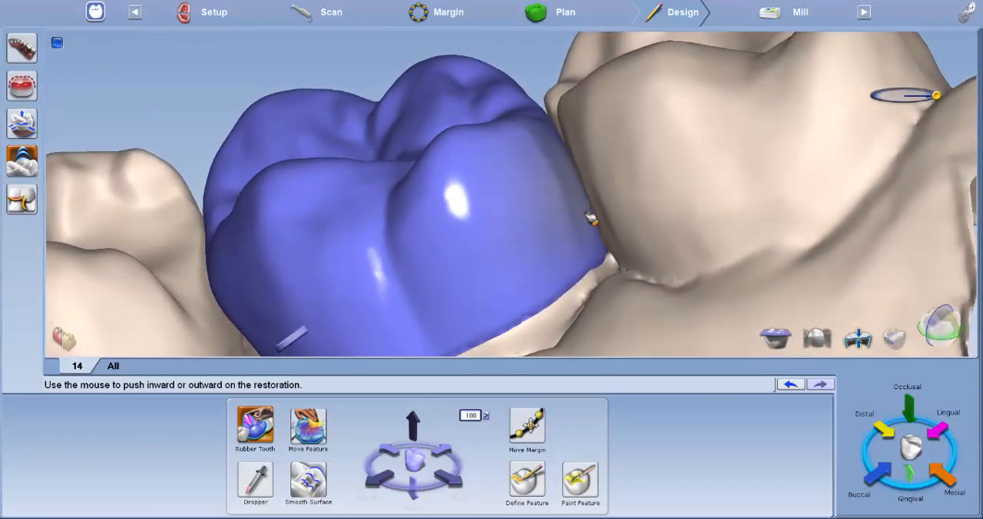
right_click_drag(590, 218, 654, 216)
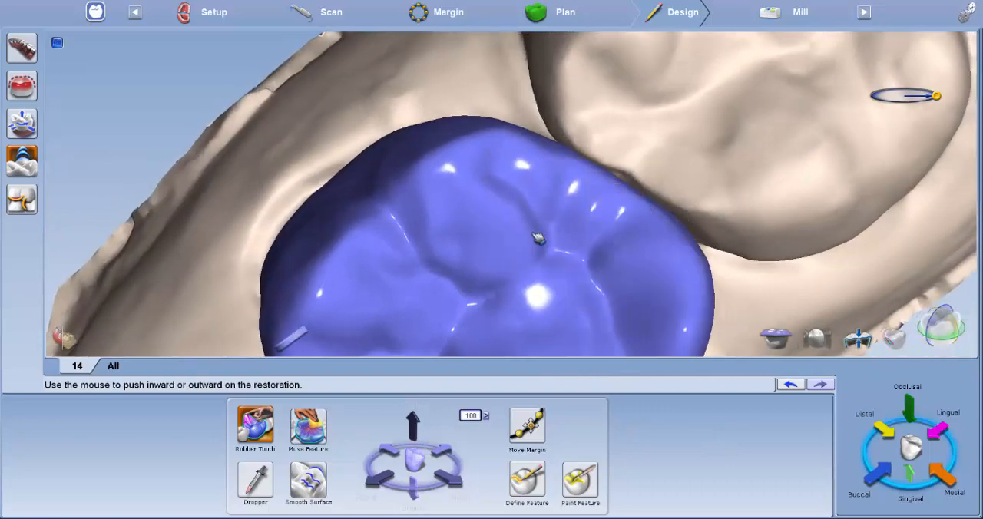
right_click_drag(539, 239, 705, 288)
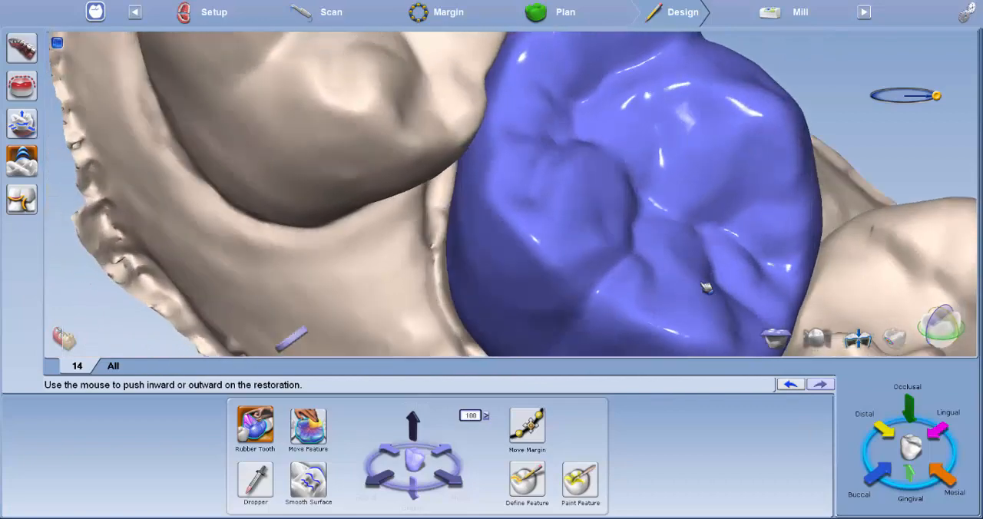
Step: Show the translucent opposing model and the contact colour map on the crown
left_click(776, 338)
left_click(776, 338)
right_click_drag(626, 288, 600, 343)
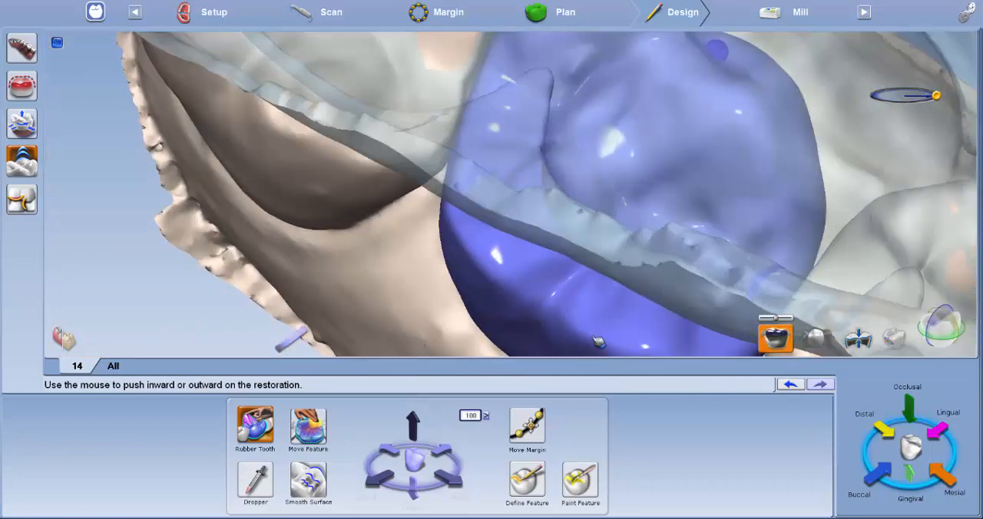
left_click(895, 338)
right_click_drag(894, 338, 575, 204)
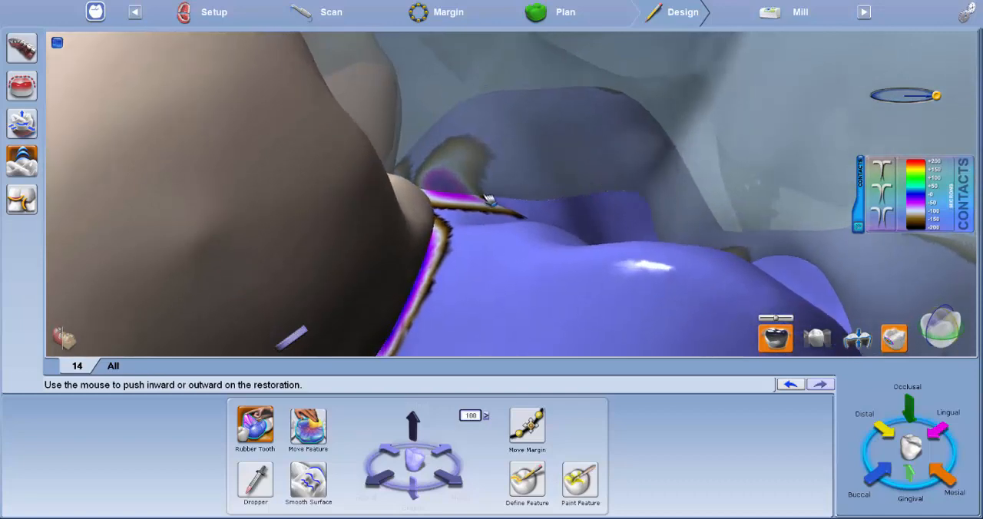
Step: Lighten the contacts with the opposing teeth on the crown's cusp slopes using Rubber Tooth
left_click_drag(460, 199, 456, 206)
right_click_drag(596, 261, 422, 222)
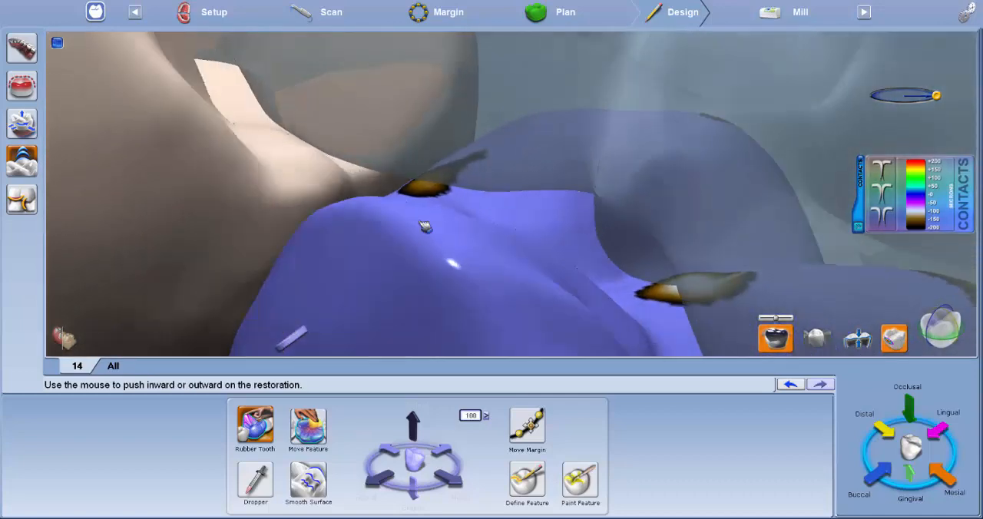
right_click_drag(584, 246, 412, 270)
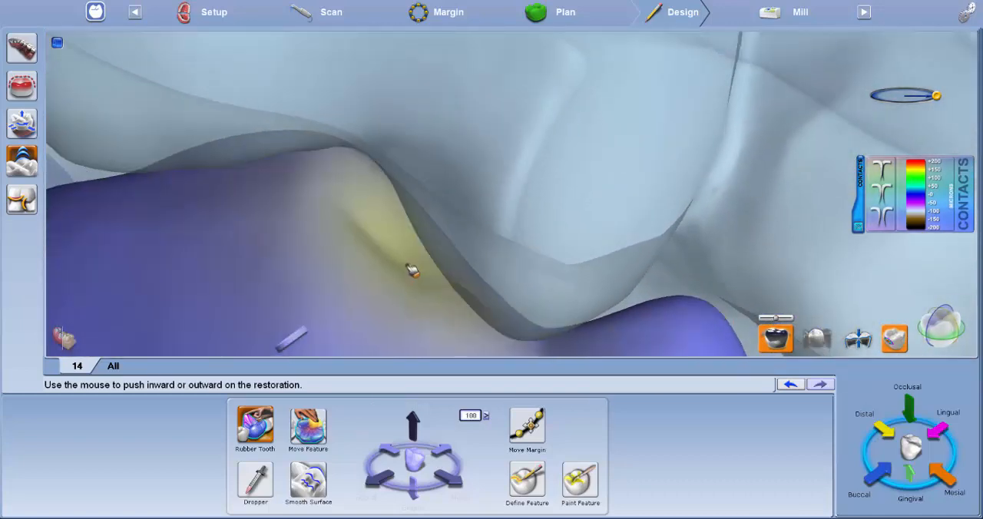
left_click(376, 204)
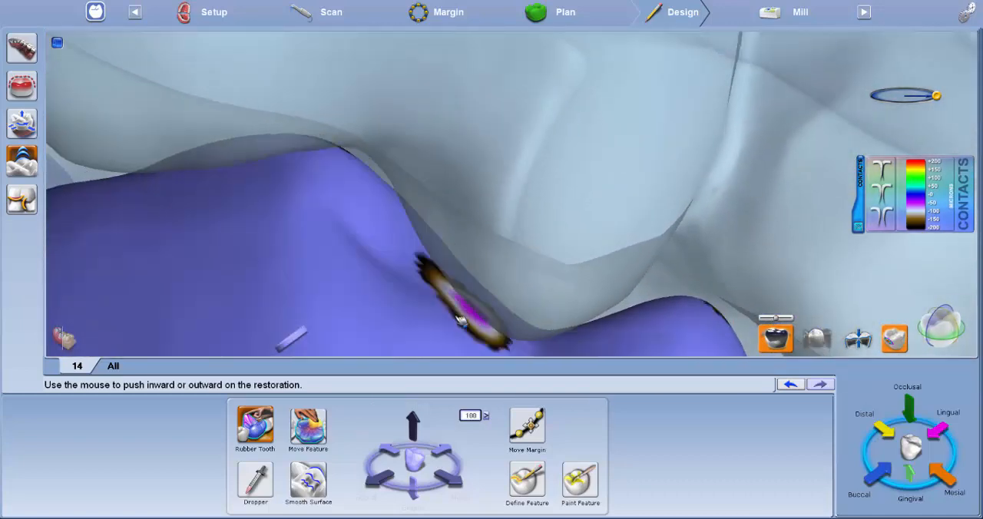
left_click(460, 322)
right_click_drag(456, 321, 450, 261)
left_click(458, 222)
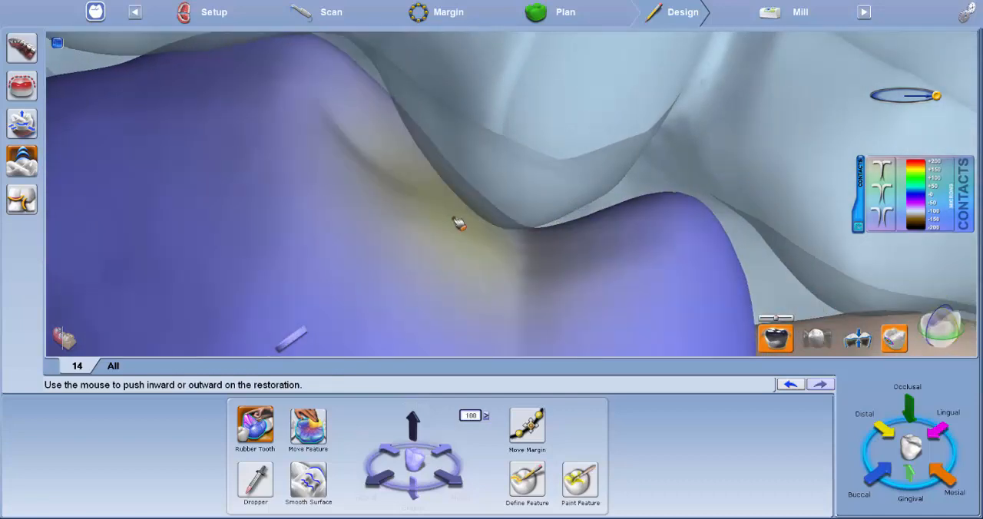
Step: Slightly reduce the Rubber Tooth area and lighten the remaining elongated contact near the crown's occlusal edge
scroll(452, 225, "down", 3)
right_click_drag(450, 226, 699, 292)
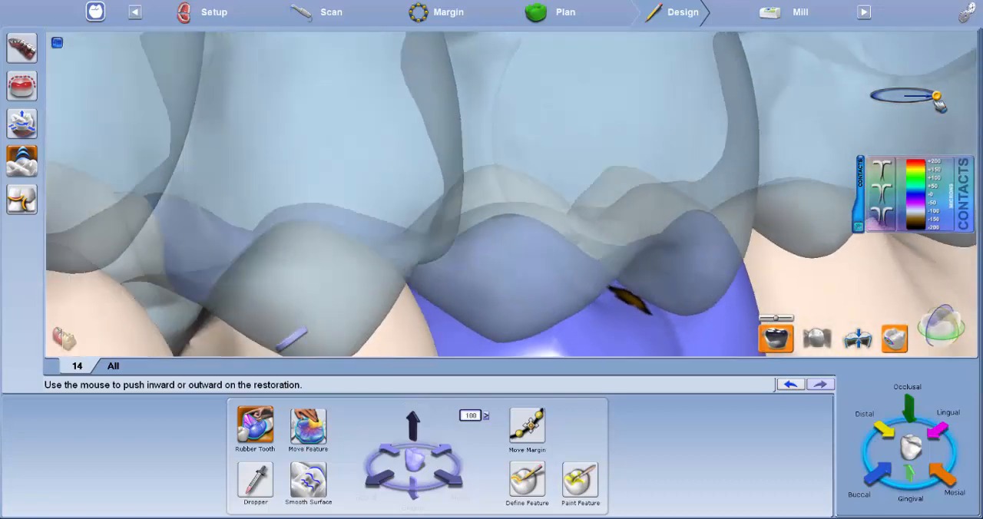
left_click_drag(937, 96, 931, 97)
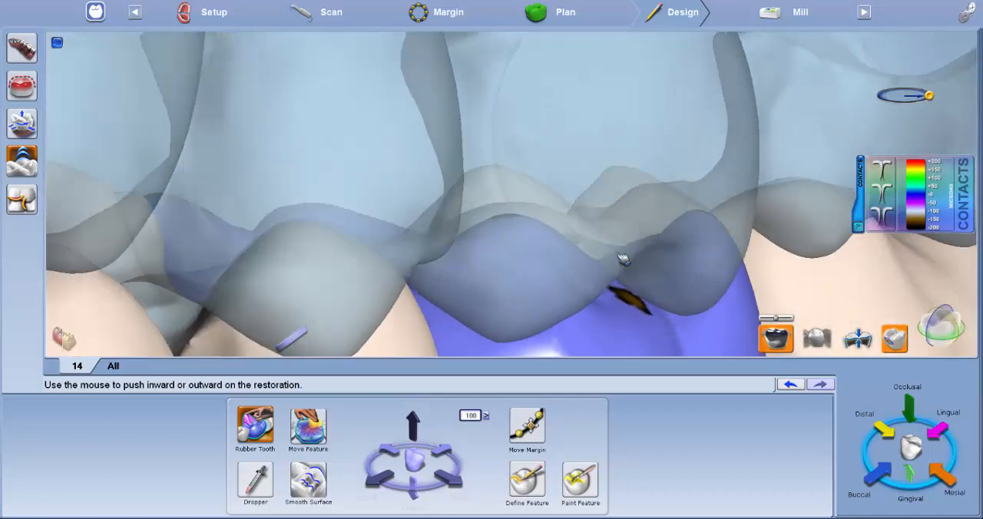
right_click_drag(621, 257, 569, 224)
right_click_drag(591, 239, 536, 300)
right_click_drag(513, 261, 523, 290)
left_click_drag(512, 277, 526, 281)
right_click_drag(523, 283, 428, 282)
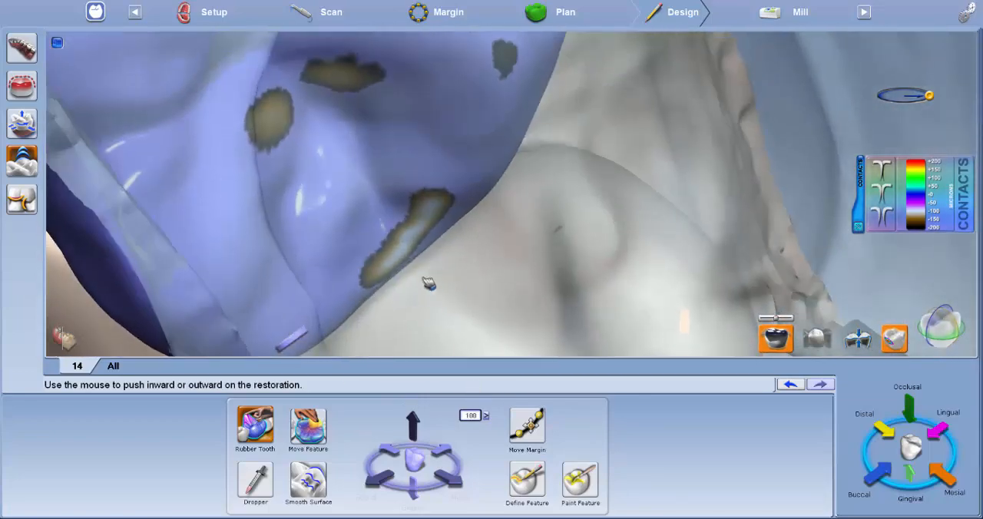
left_click_drag(419, 252, 420, 251)
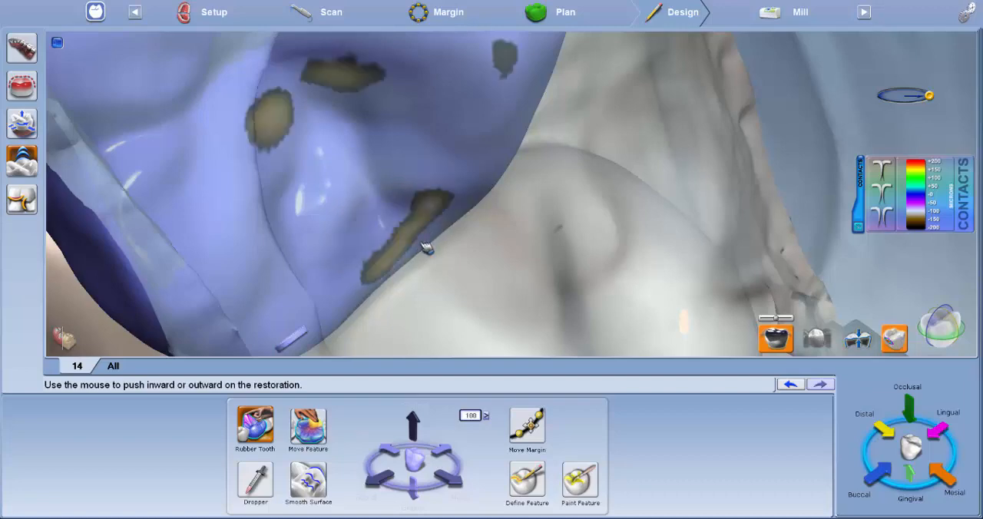
right_click_drag(427, 247, 529, 200)
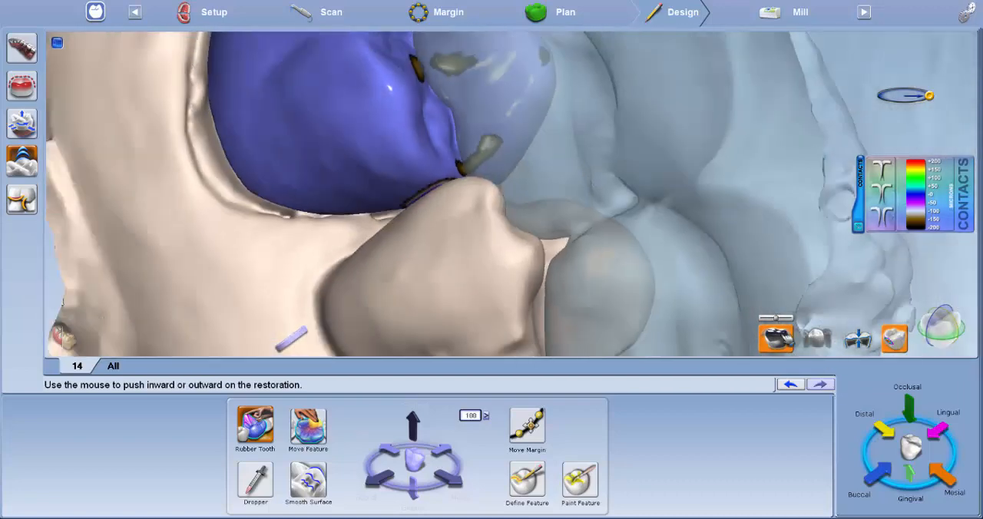
Step: Isolate the crown by hiding the opposing and neighbouring models, and smooth both proximal contact areas with Smooth Surface
left_click(776, 338)
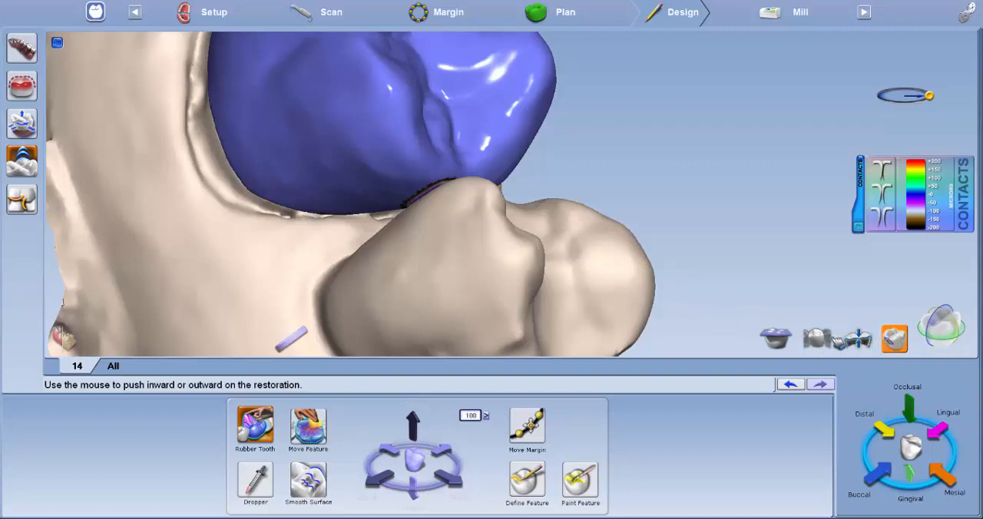
left_click(818, 339)
right_click_drag(411, 235, 477, 175)
middle_click_drag(476, 174, 499, 244)
left_click(308, 483)
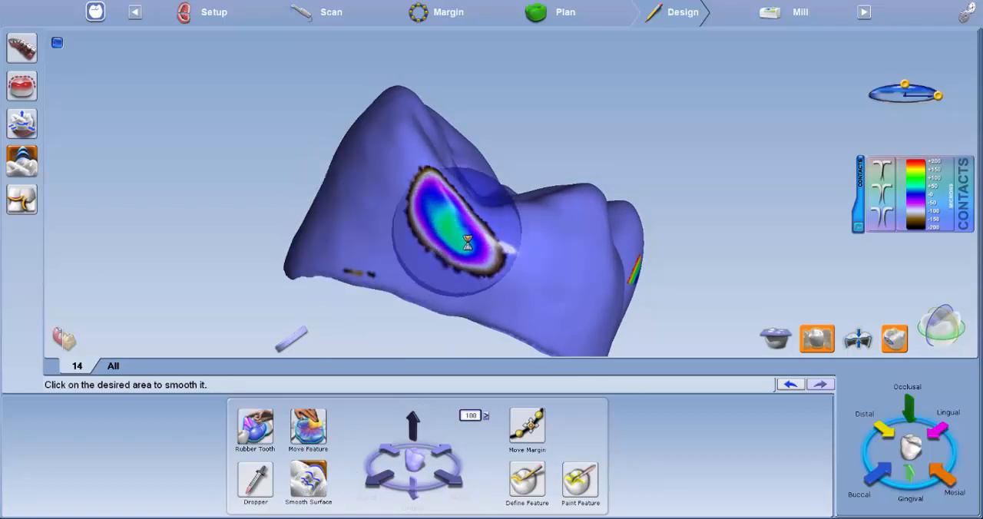
right_click_drag(266, 210, 340, 183)
right_click_drag(401, 215, 448, 278)
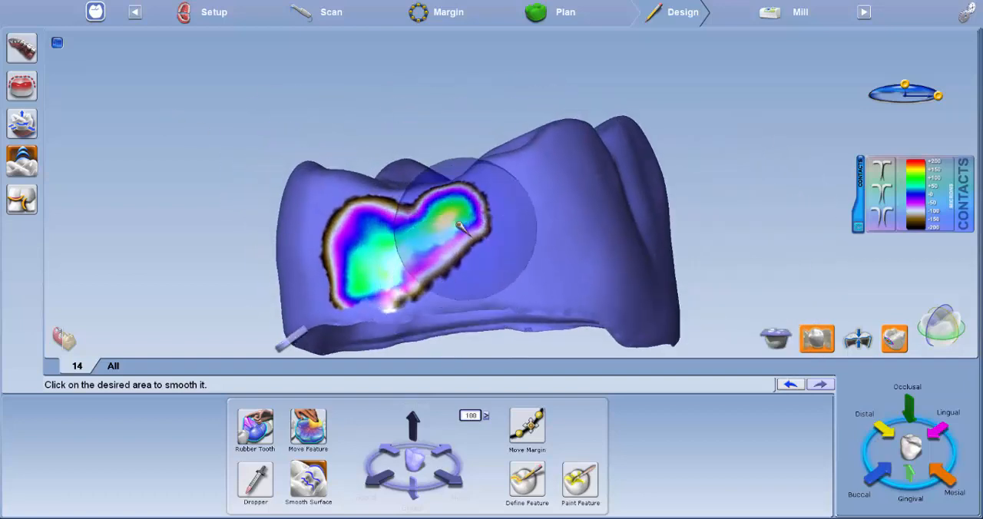
left_click(452, 224)
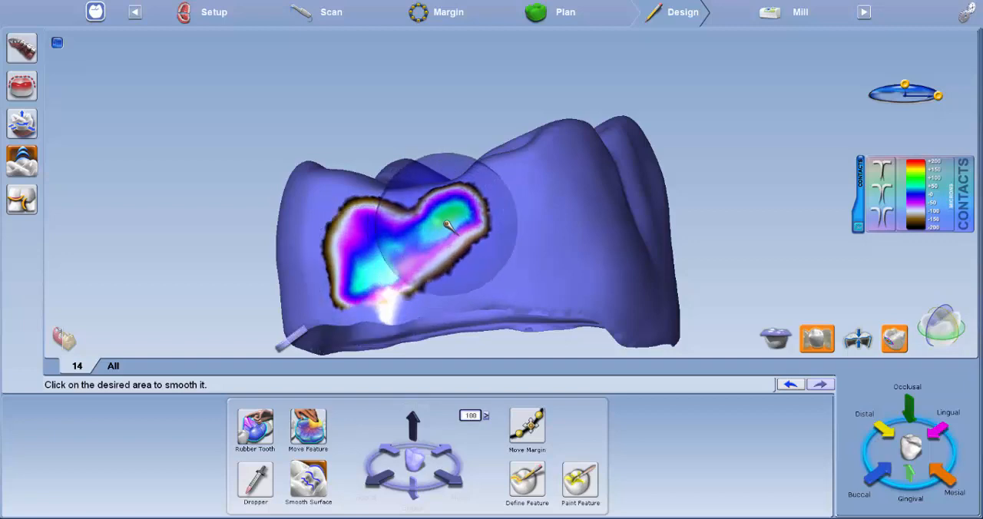
Step: Bring back the neighbouring teeth and replace the contact colours with the material thickness map
right_click_drag(457, 227, 853, 257)
right_click_drag(575, 263, 684, 307)
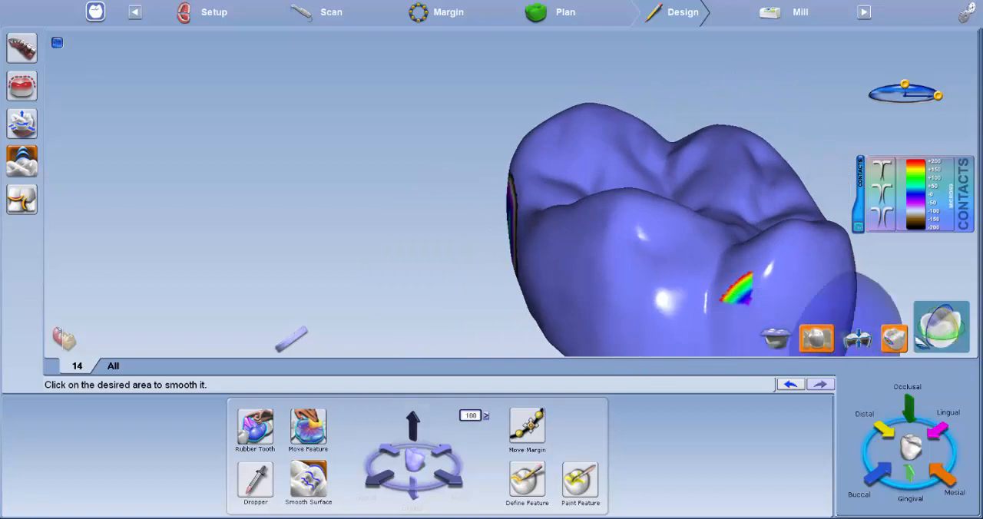
left_click(894, 339)
left_click(818, 339)
scroll(410, 164, "down", 3)
right_click_drag(410, 165, 191, 208)
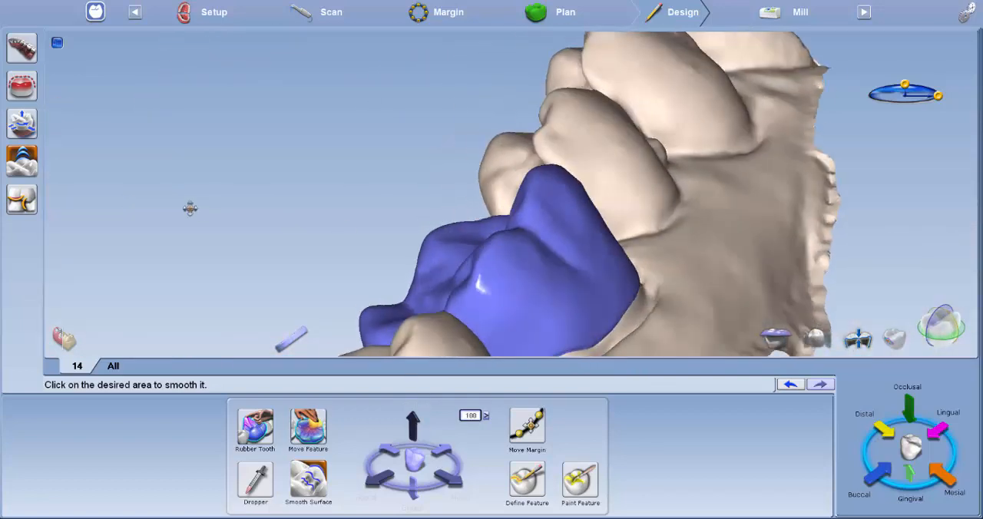
left_click(857, 338)
right_click_drag(634, 285, 607, 272)
Step: Refine the crown's side walls with Rubber Tooth and check the material thickness from the occlusal side
left_click(255, 424)
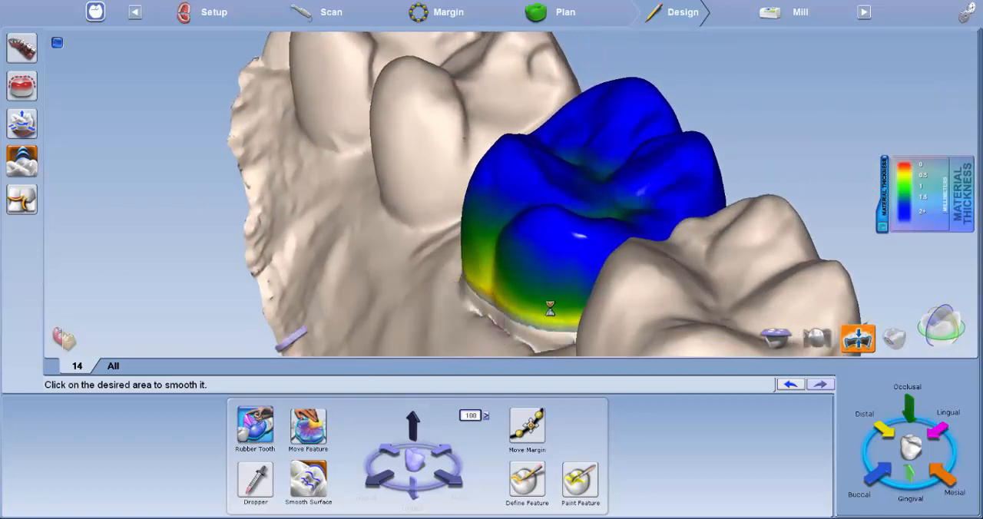
left_click_drag(494, 263, 475, 258)
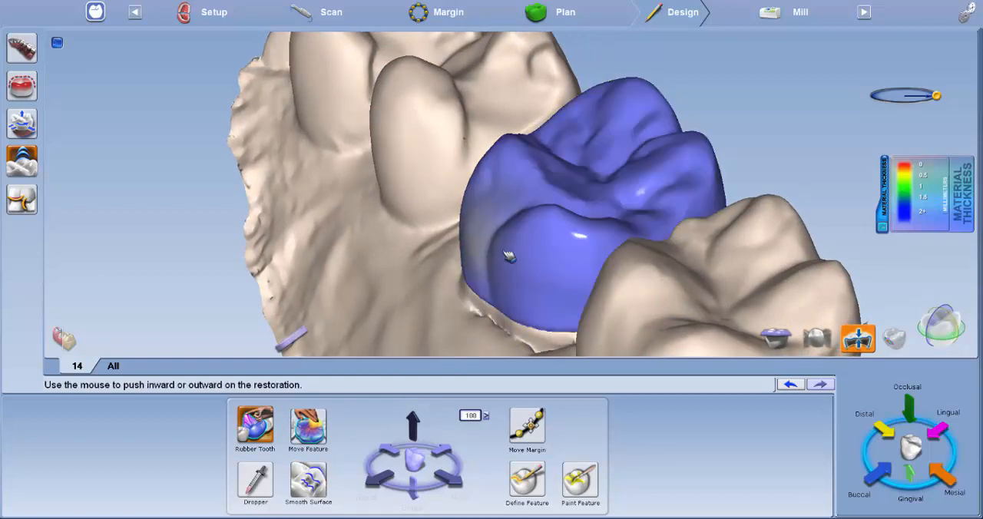
middle_click_drag(667, 306, 602, 248)
right_click_drag(603, 248, 641, 226)
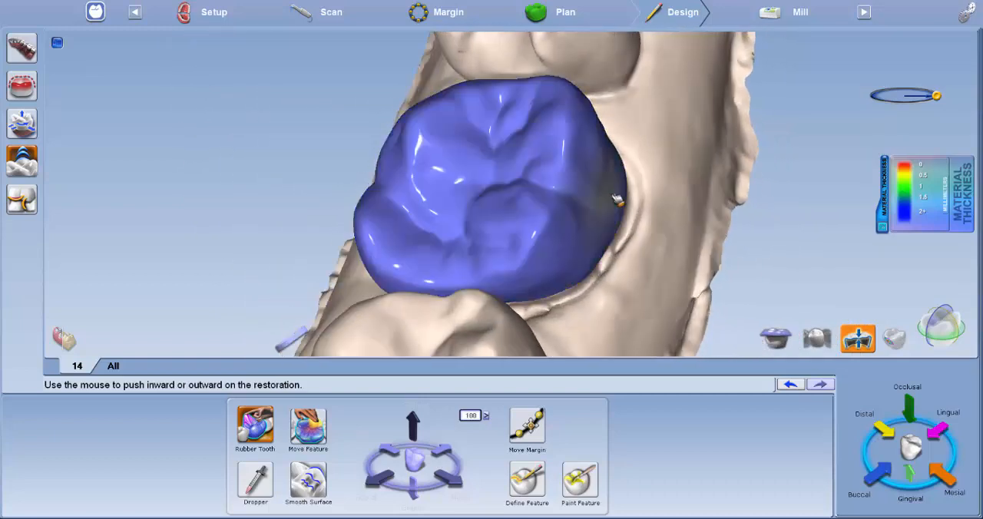
right_click_drag(507, 248, 469, 157)
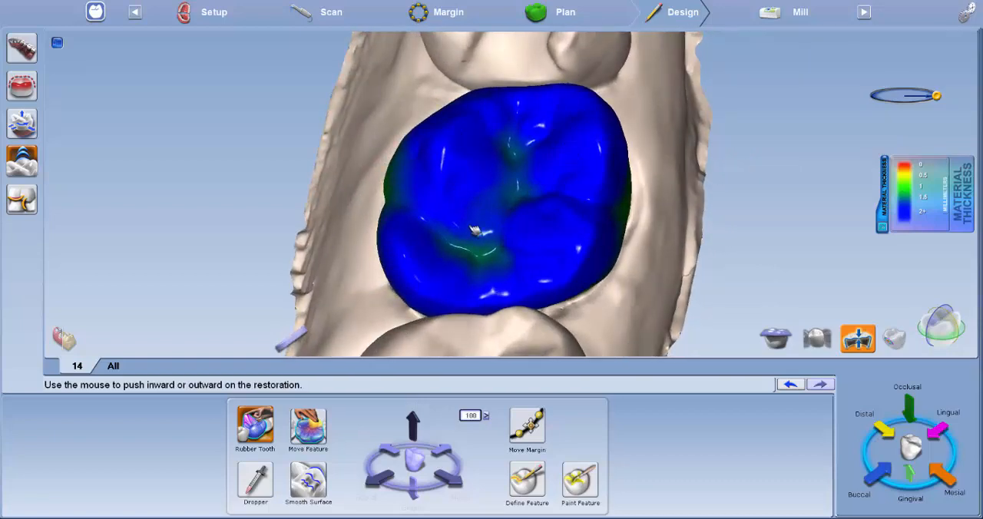
Step: Examine the crown's material thickness map from the occlusal side and around the side walls down to the margin
right_click_drag(302, 241, 517, 323)
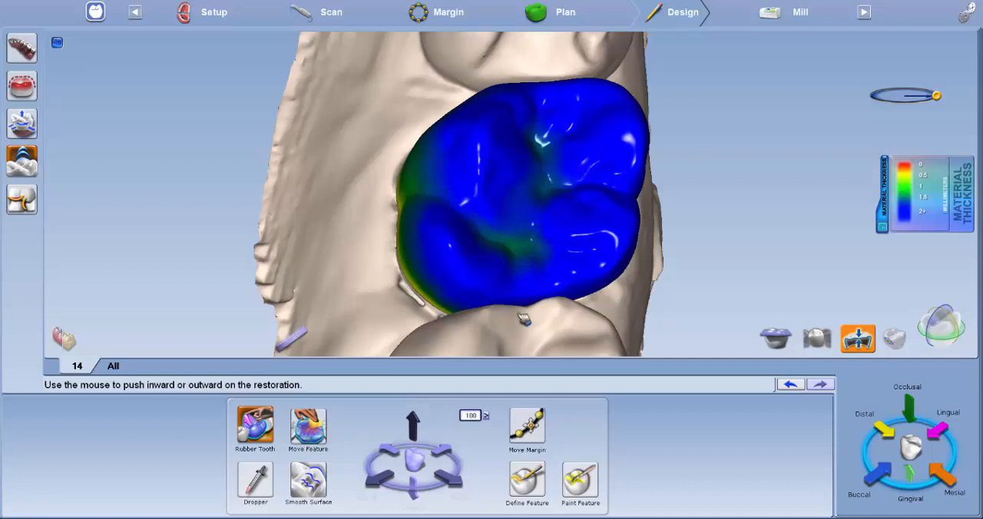
middle_click_drag(523, 314, 554, 137)
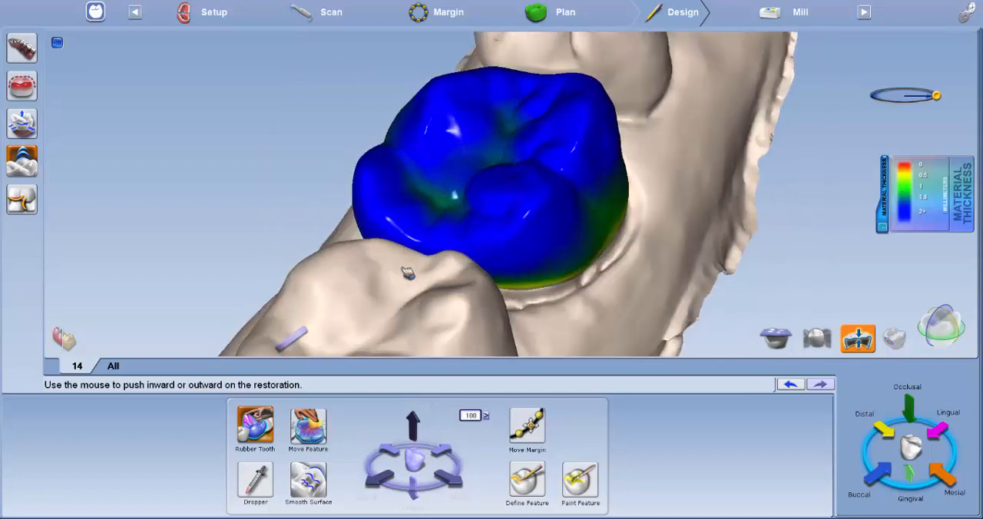
mouse_move(409, 274)
middle_mouse_down()
mouse_move(544, 229)
mouse_move(481, 200)
mouse_move(497, 164)
mouse_move(287, 187)
middle_mouse_up()
left_click_drag(458, 211, 448, 188)
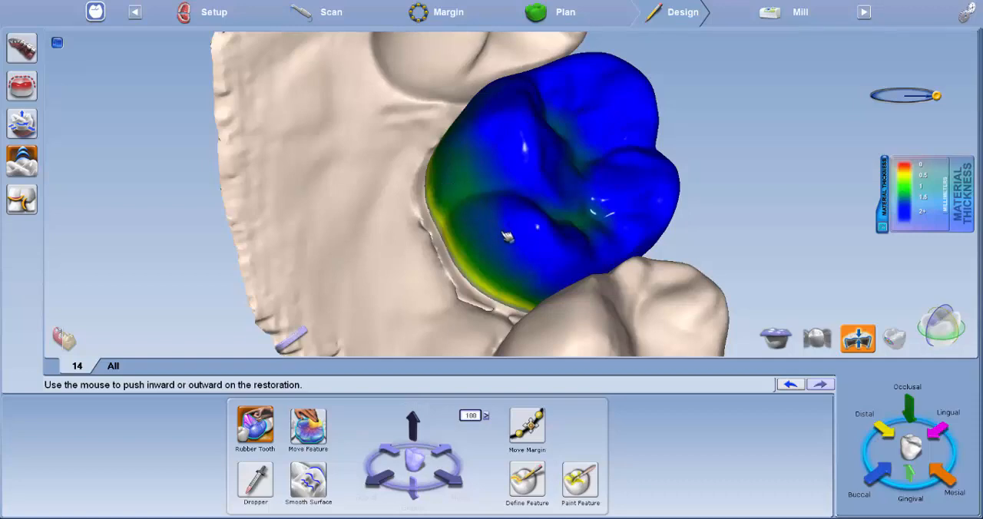
middle_click_drag(578, 297, 607, 261)
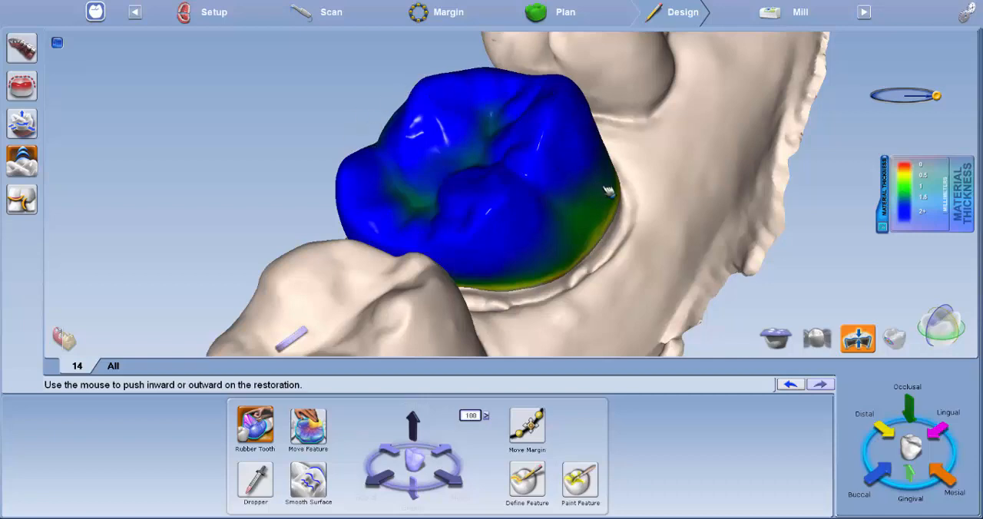
middle_click_drag(607, 192, 728, 122)
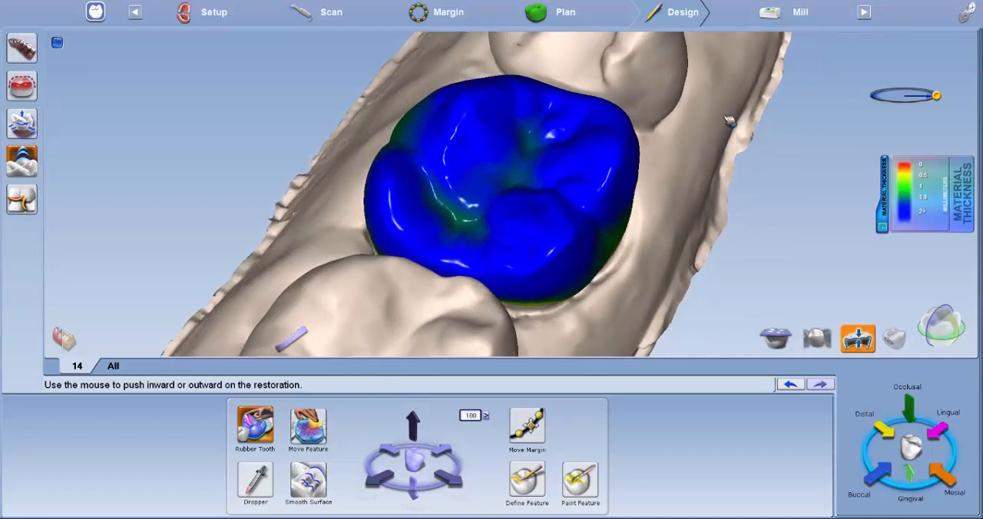
Step: Go to the milling stage and run a milling simulation of crown 14 with the C14 - Vertical block
left_click(798, 17)
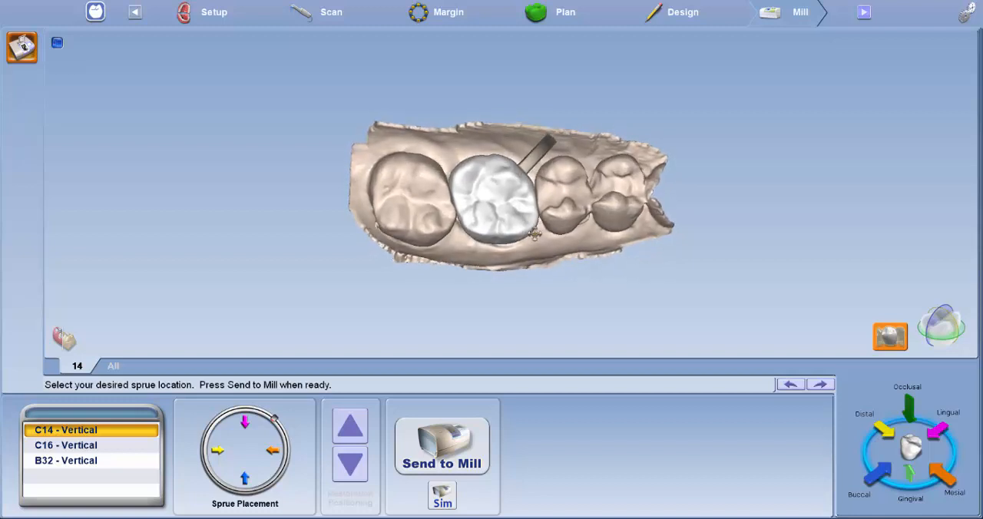
middle_click_drag(535, 234, 547, 125)
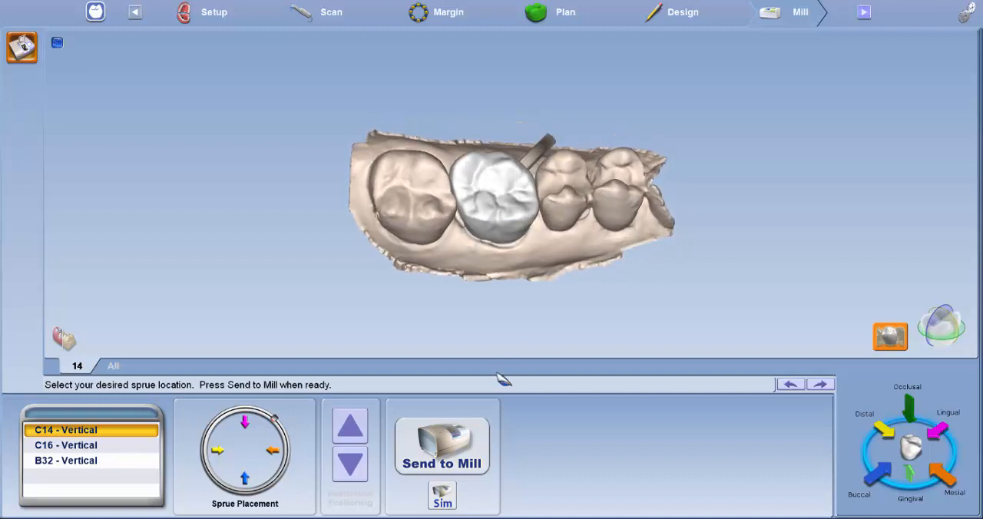
left_click(446, 497)
left_click(465, 310)
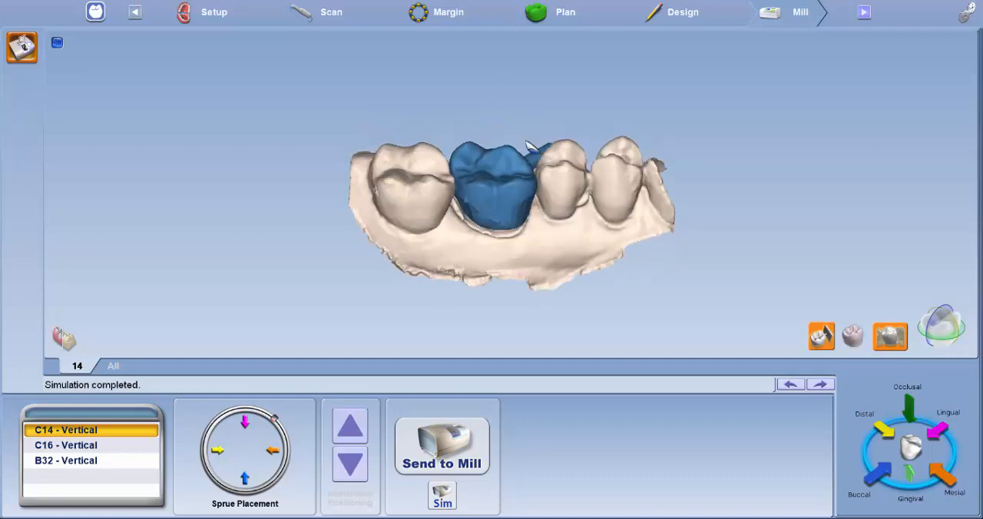
Step: Inspect the simulated milled crown and its sprue from the underside, the side and the occlusal surface
right_click_drag(475, 18, 562, 97)
scroll(528, 164, "up", 5)
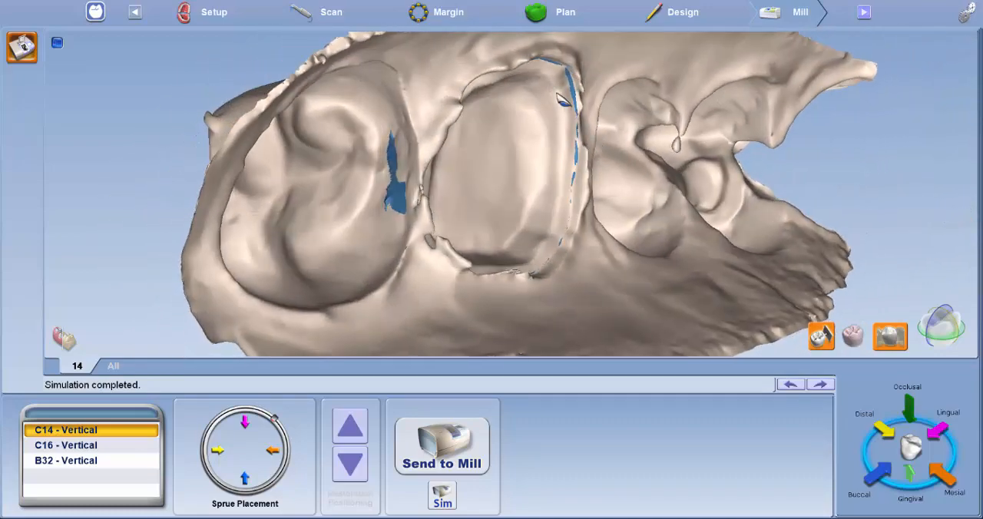
right_click_drag(563, 182, 458, 201)
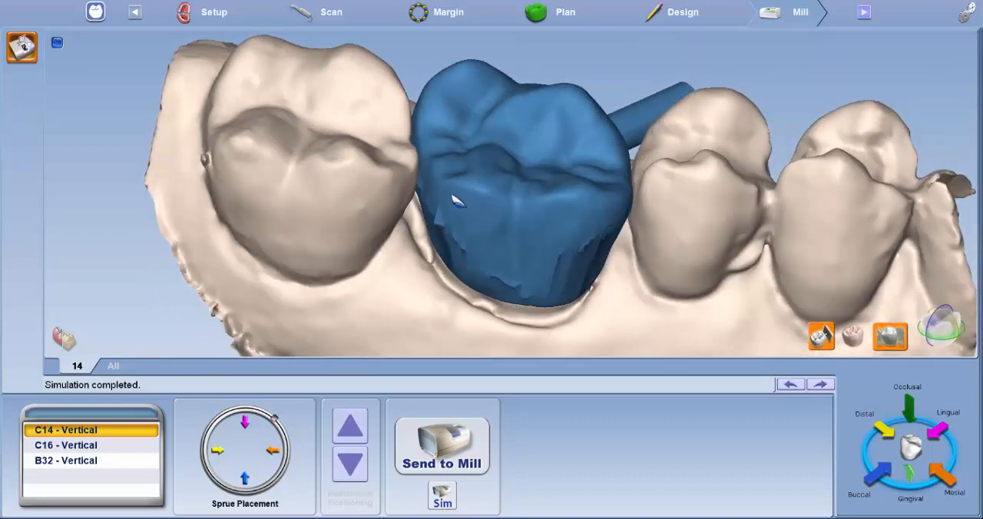
right_click_drag(538, 262, 598, 185)
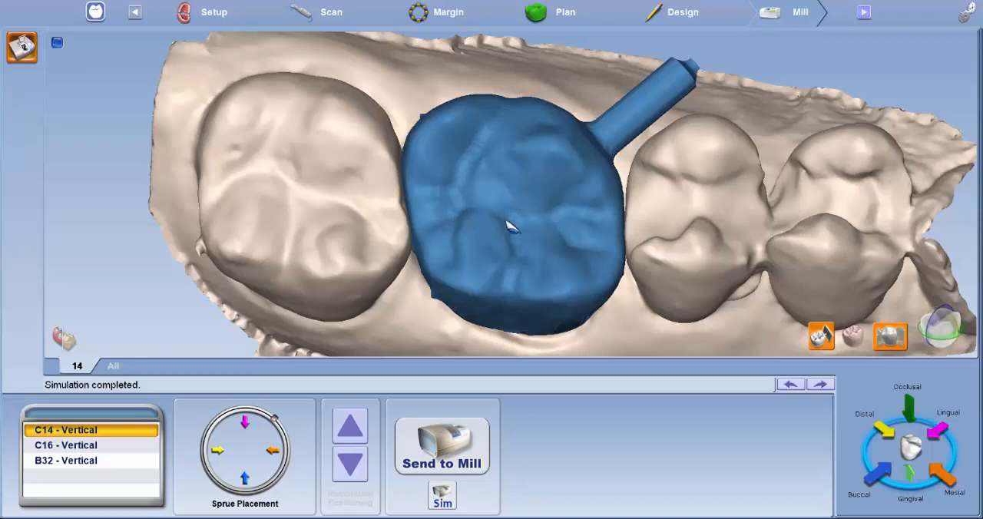
left_click_drag(518, 237, 538, 174)
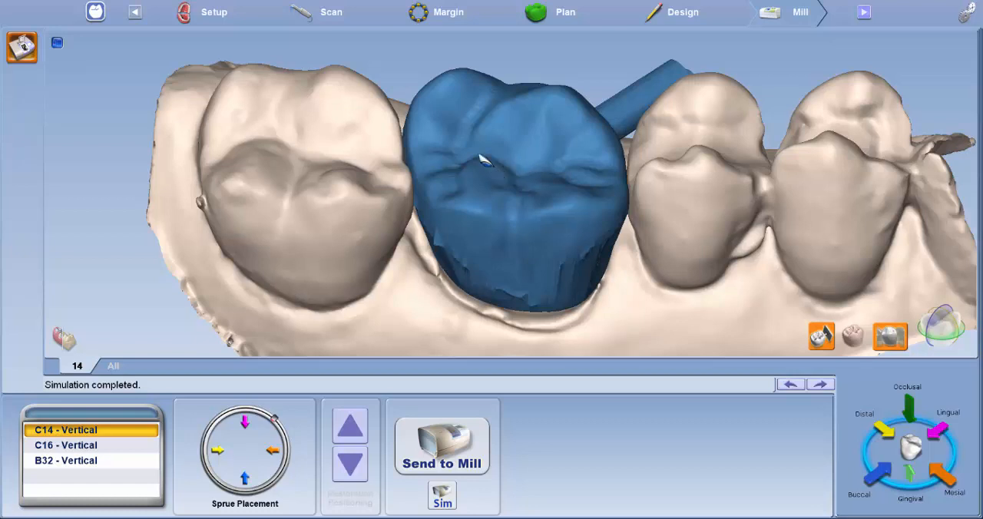
middle_click_drag(534, 136, 499, 219)
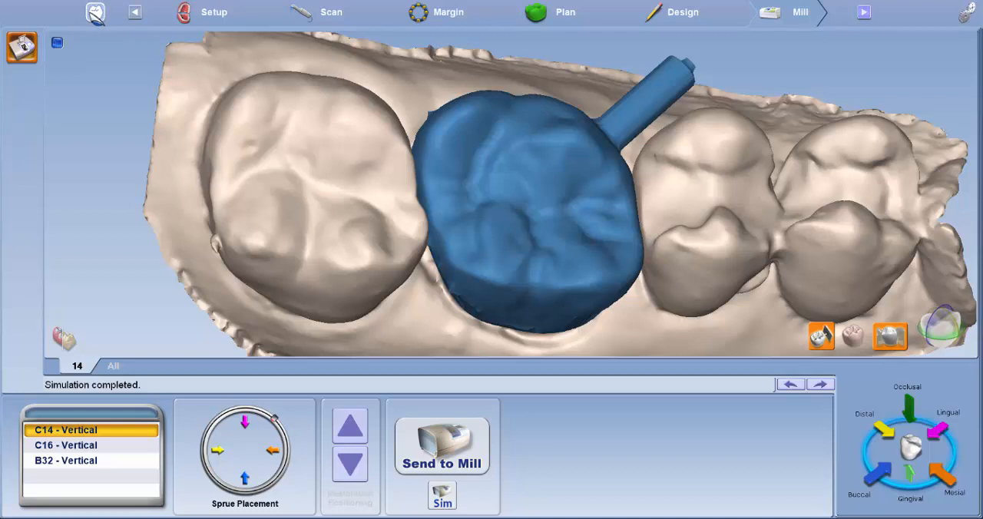
Step: Leave the case for the CAD/CAM start page, open the Spacer Thickness settings and save them
left_click(89, 14)
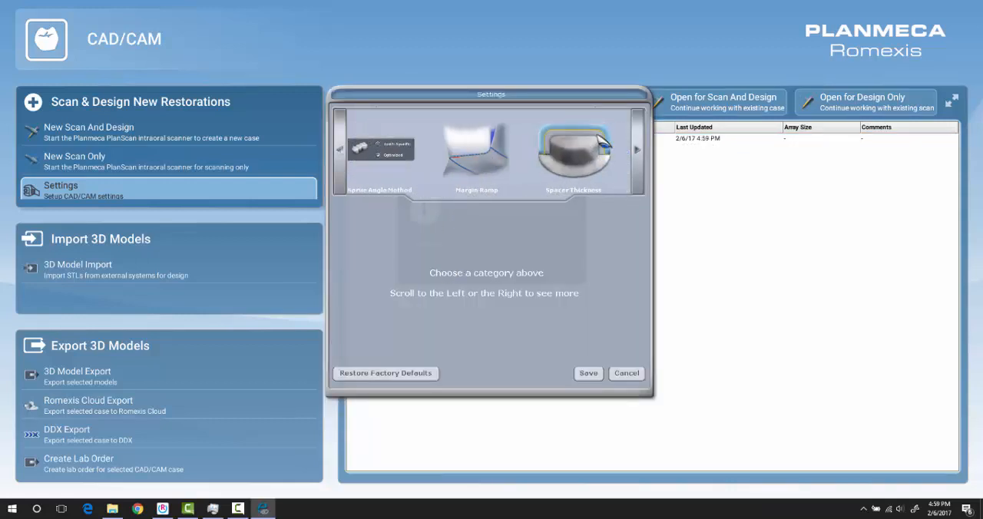
left_click(569, 152)
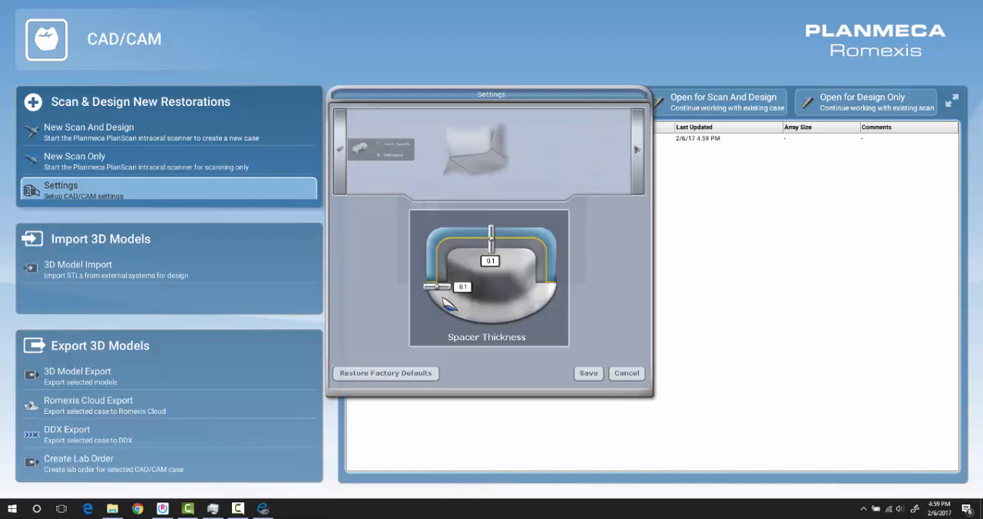
left_click_drag(440, 291, 441, 292)
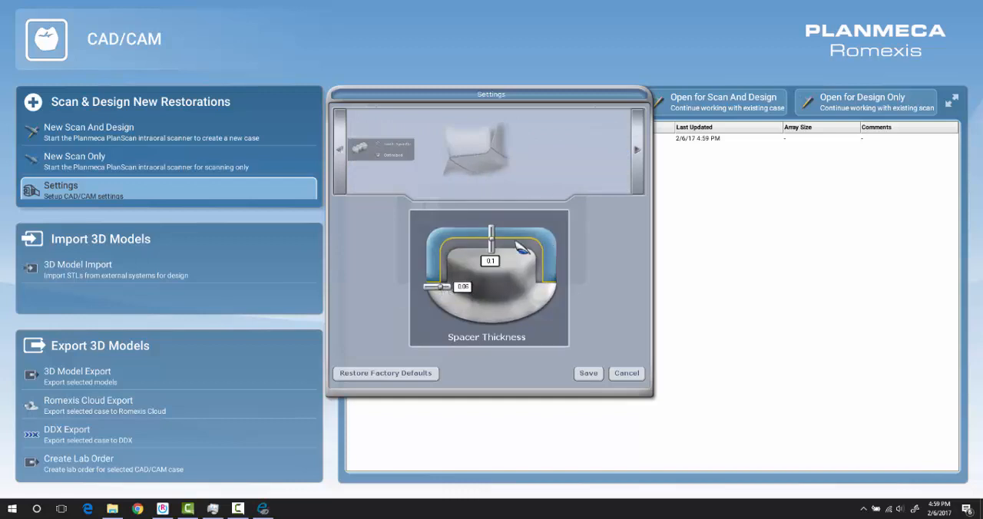
left_click(589, 373)
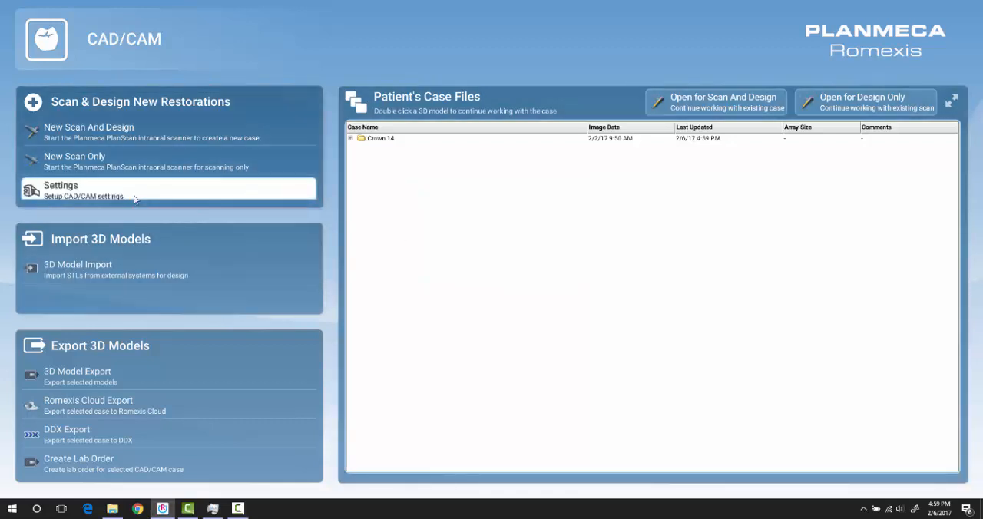
Step: Set the Margin Ramp to 0.5 in the CAD/CAM settings and save
left_click(133, 197)
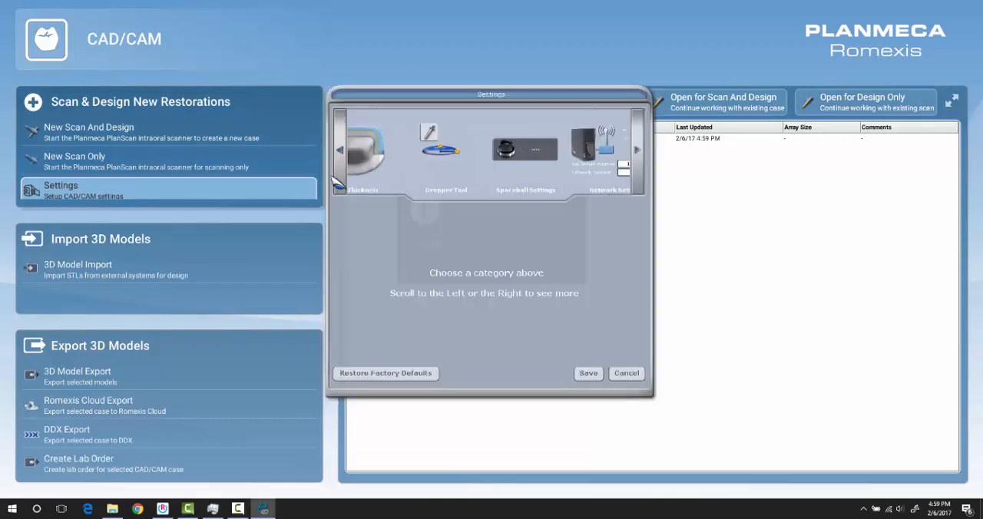
left_click(632, 151)
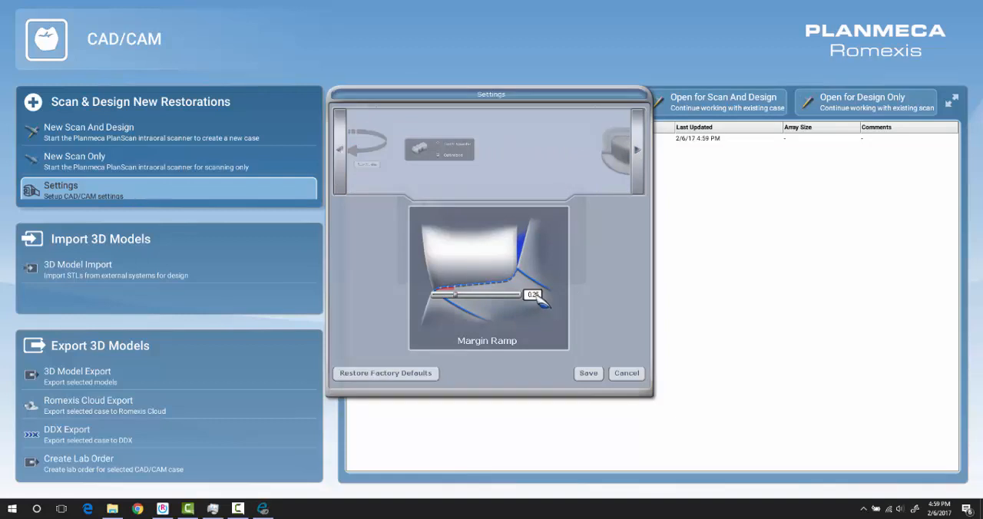
key("BackSpace")
key("BackSpace")
type("5")
left_click(594, 374)
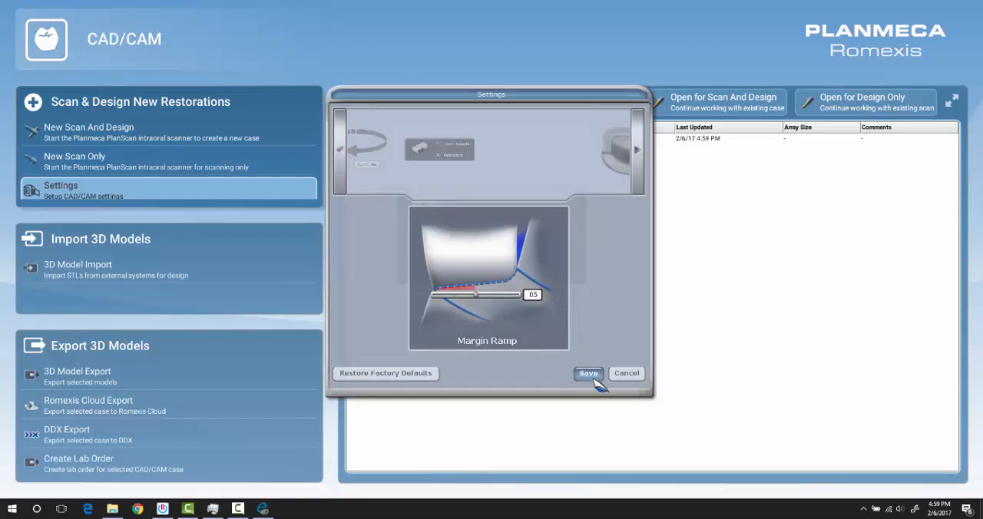